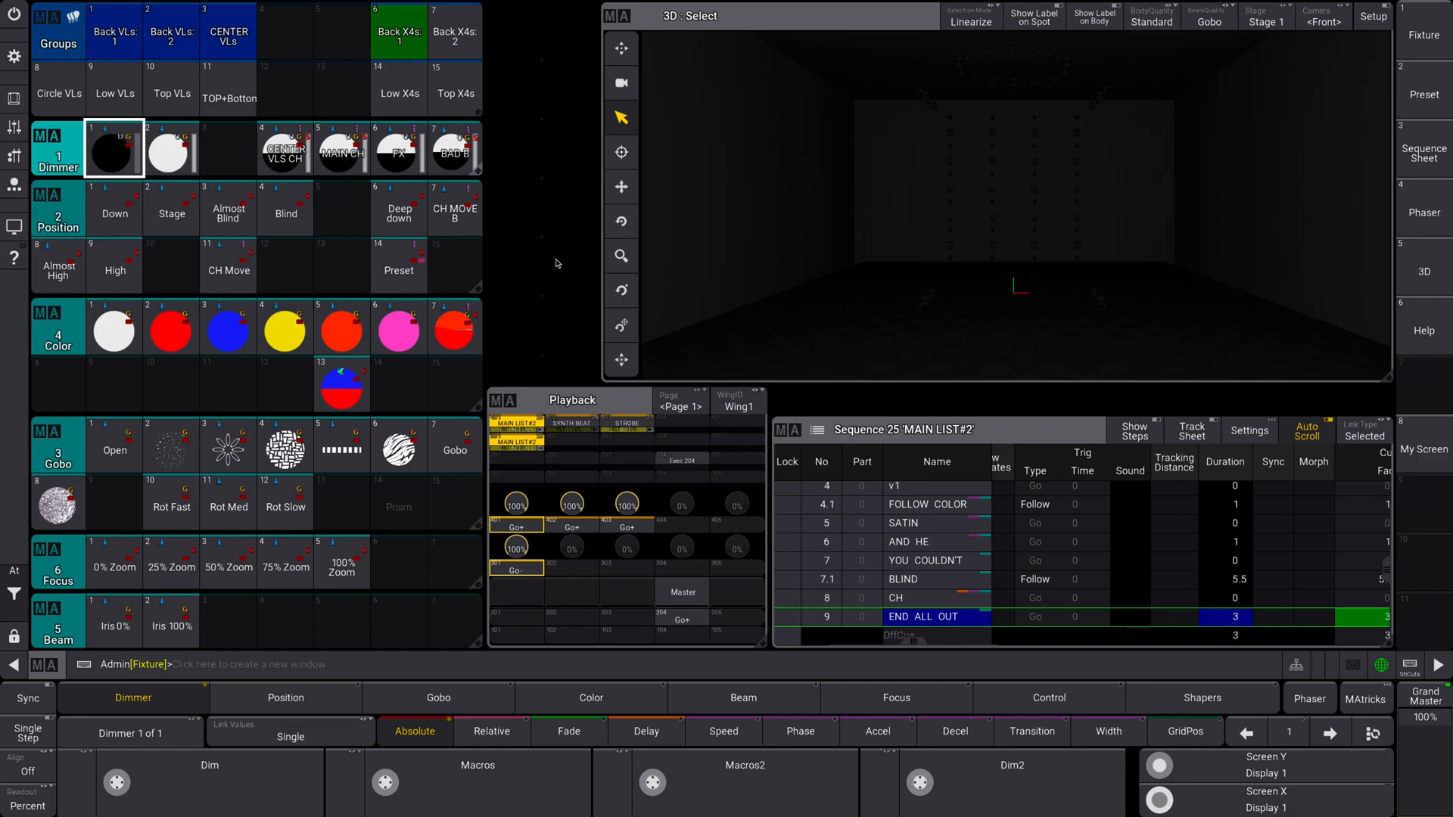
- Try the Blind, preset 14, Deep down and CH MOVE B position presets
click(286, 213)
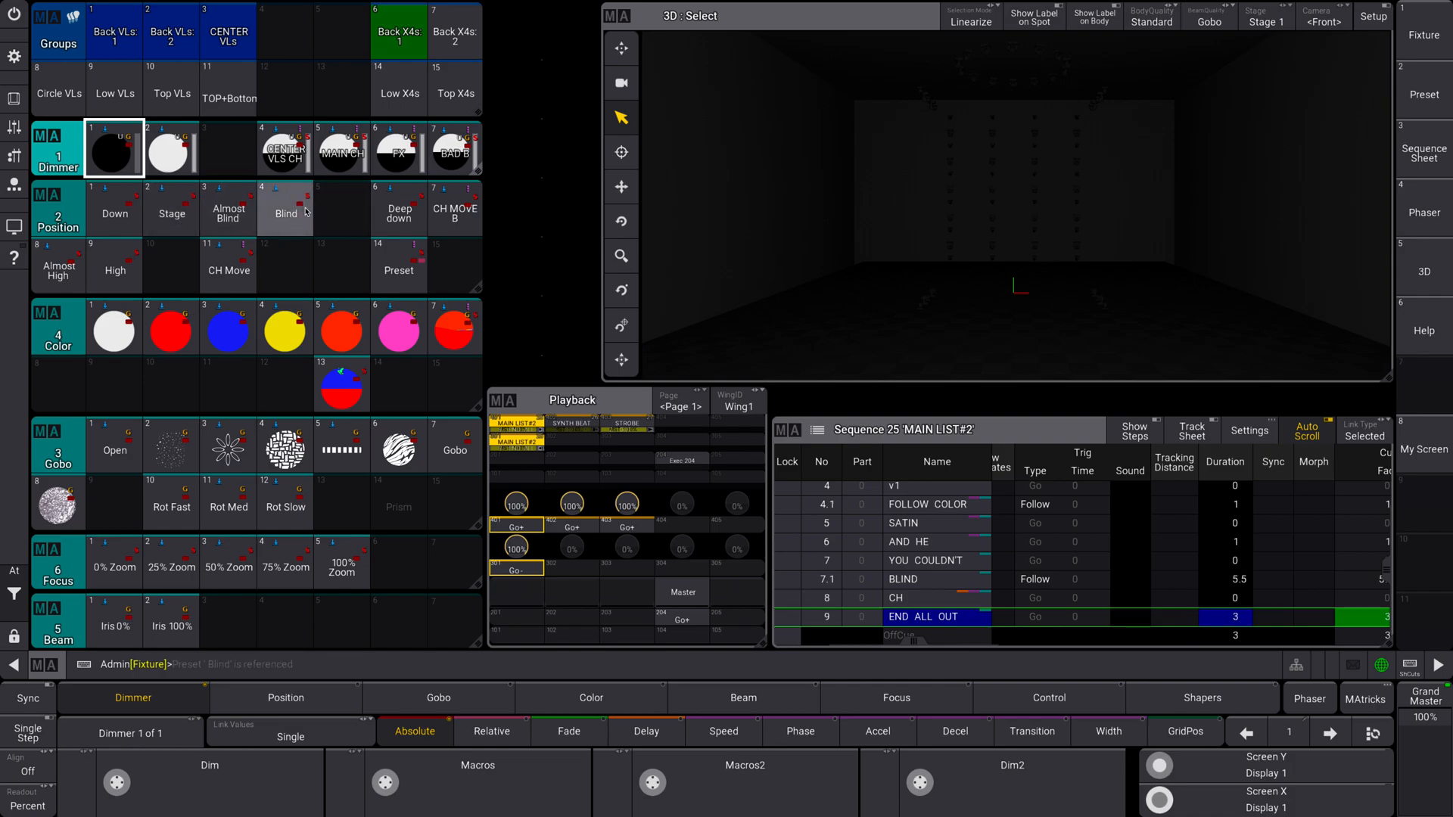
click(398, 271)
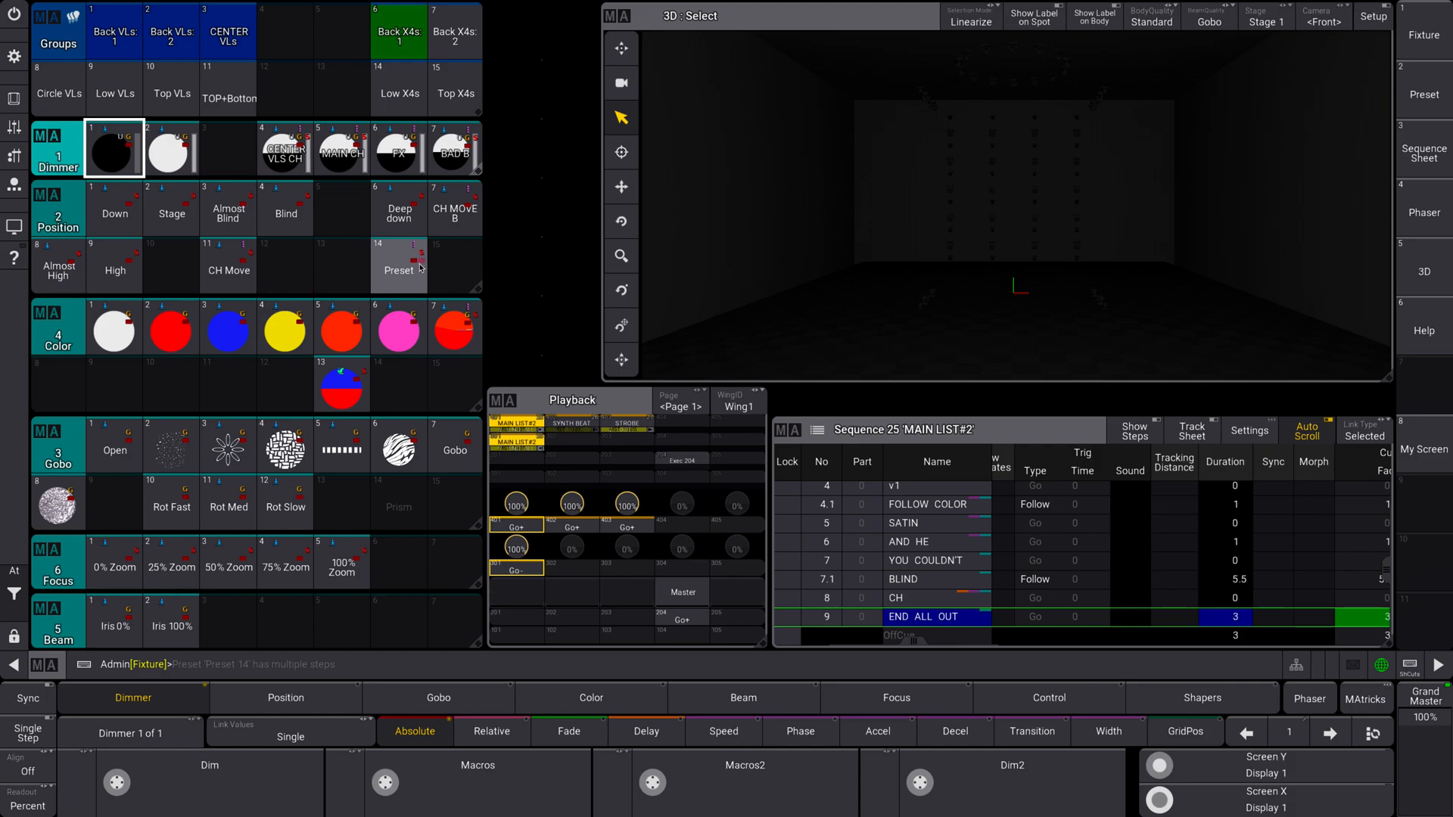
click(420, 272)
click(420, 270)
click(399, 212)
click(462, 222)
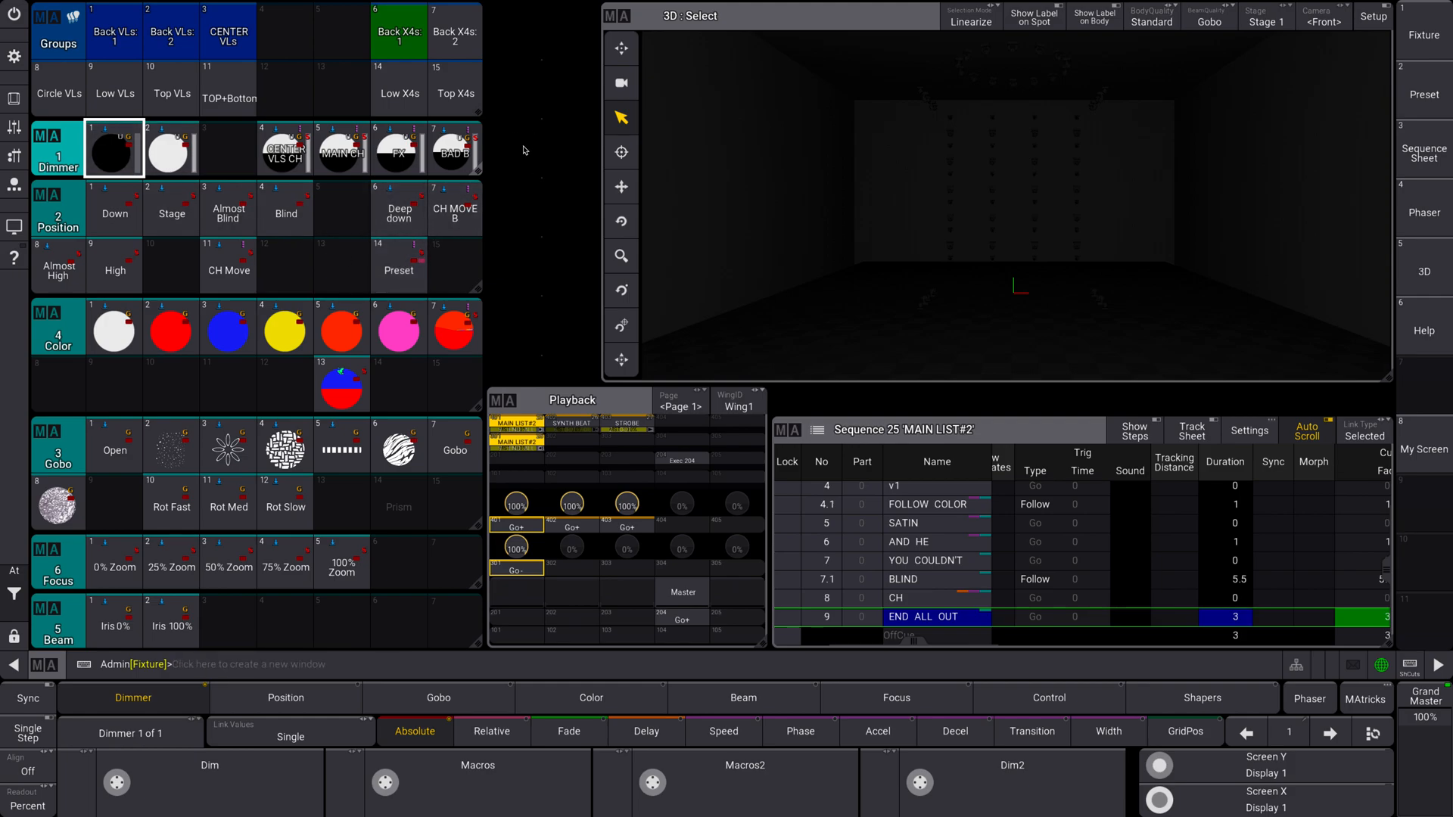
- Add a Worlds pool window and switch to the VL2600s world
click(534, 114)
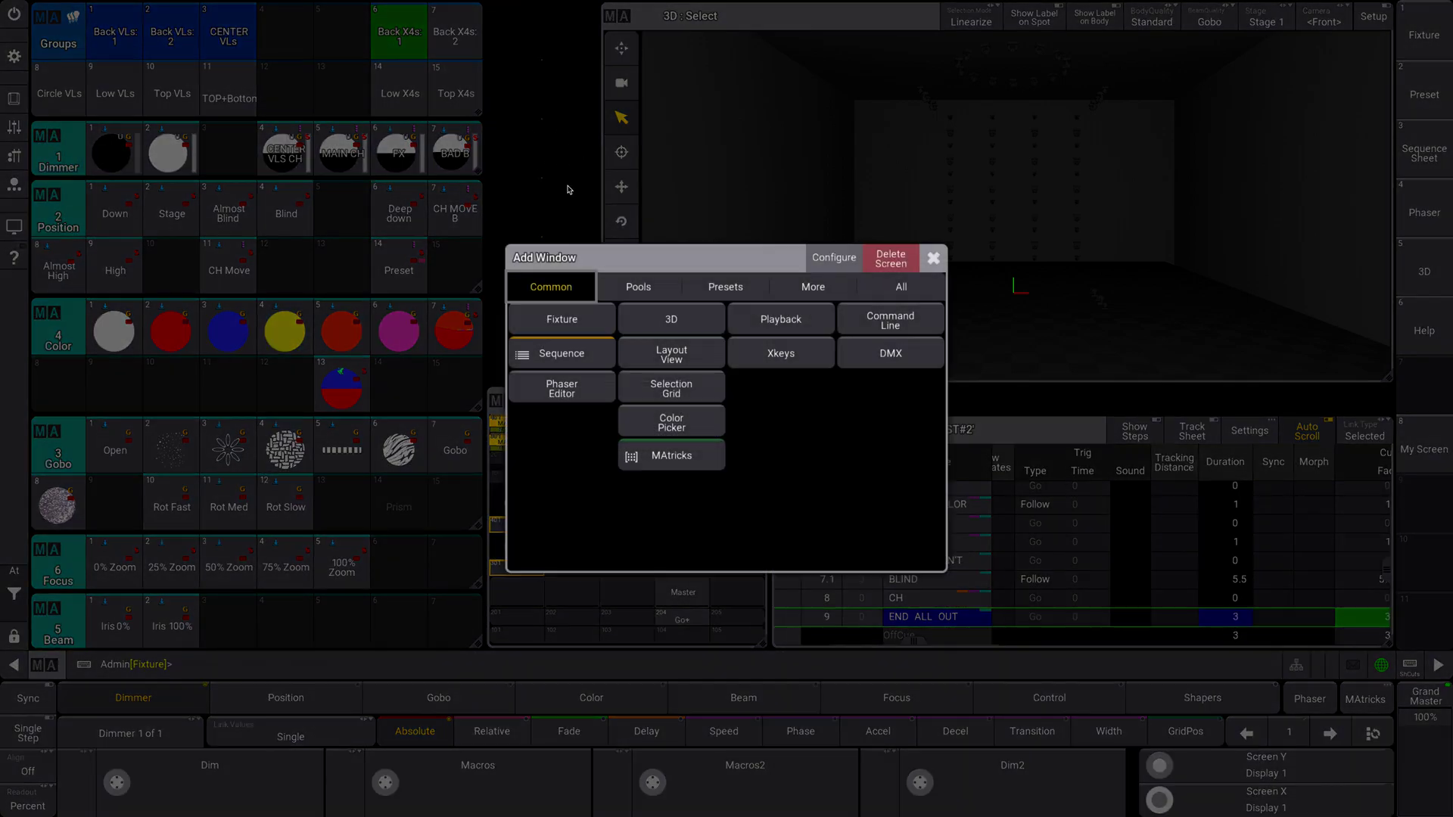
click(638, 286)
click(562, 489)
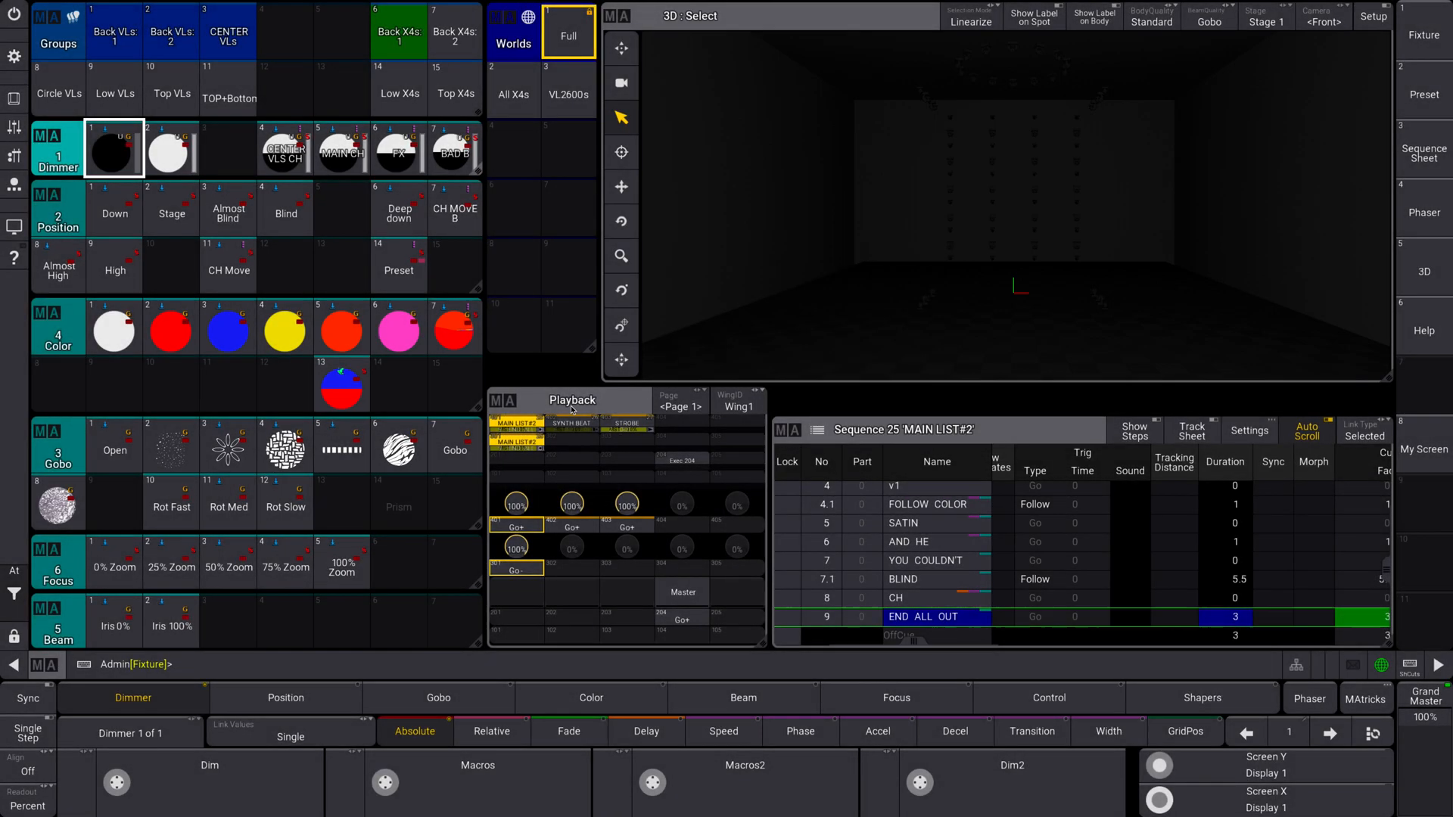
click(567, 93)
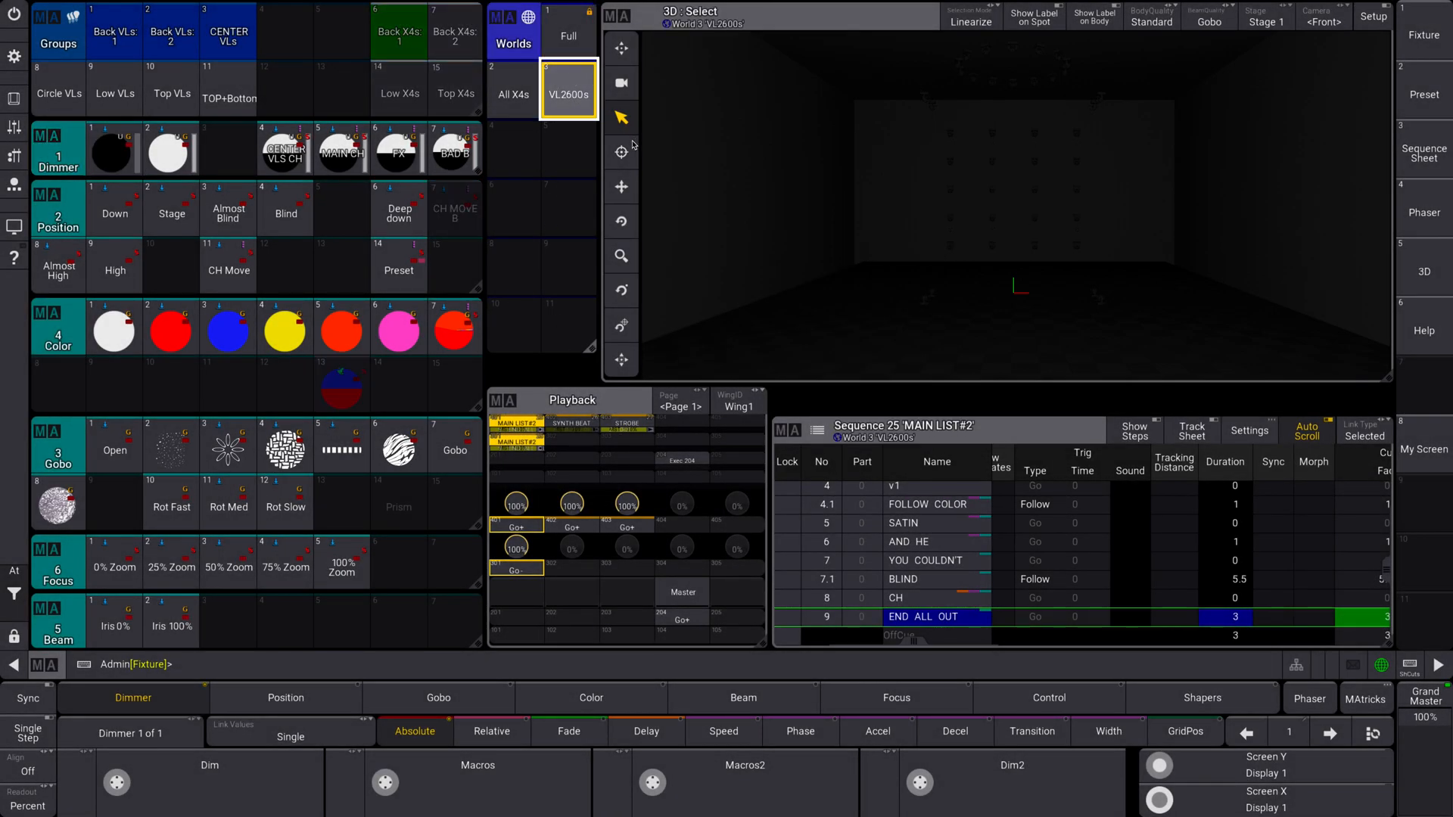
- Light the Circle VLs group at full in white on Almost High, then Almost Blind
click(63, 97)
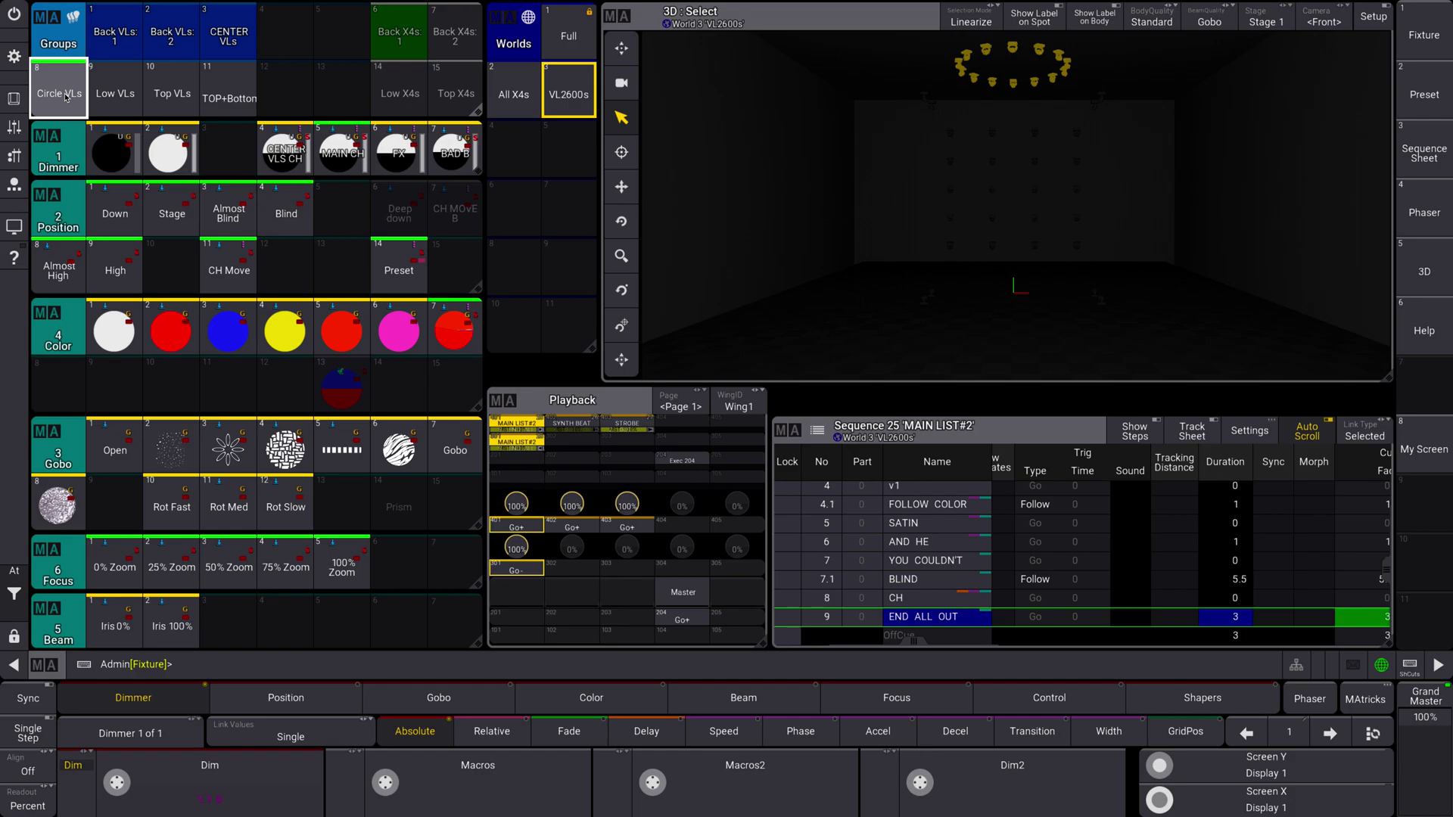
click(173, 153)
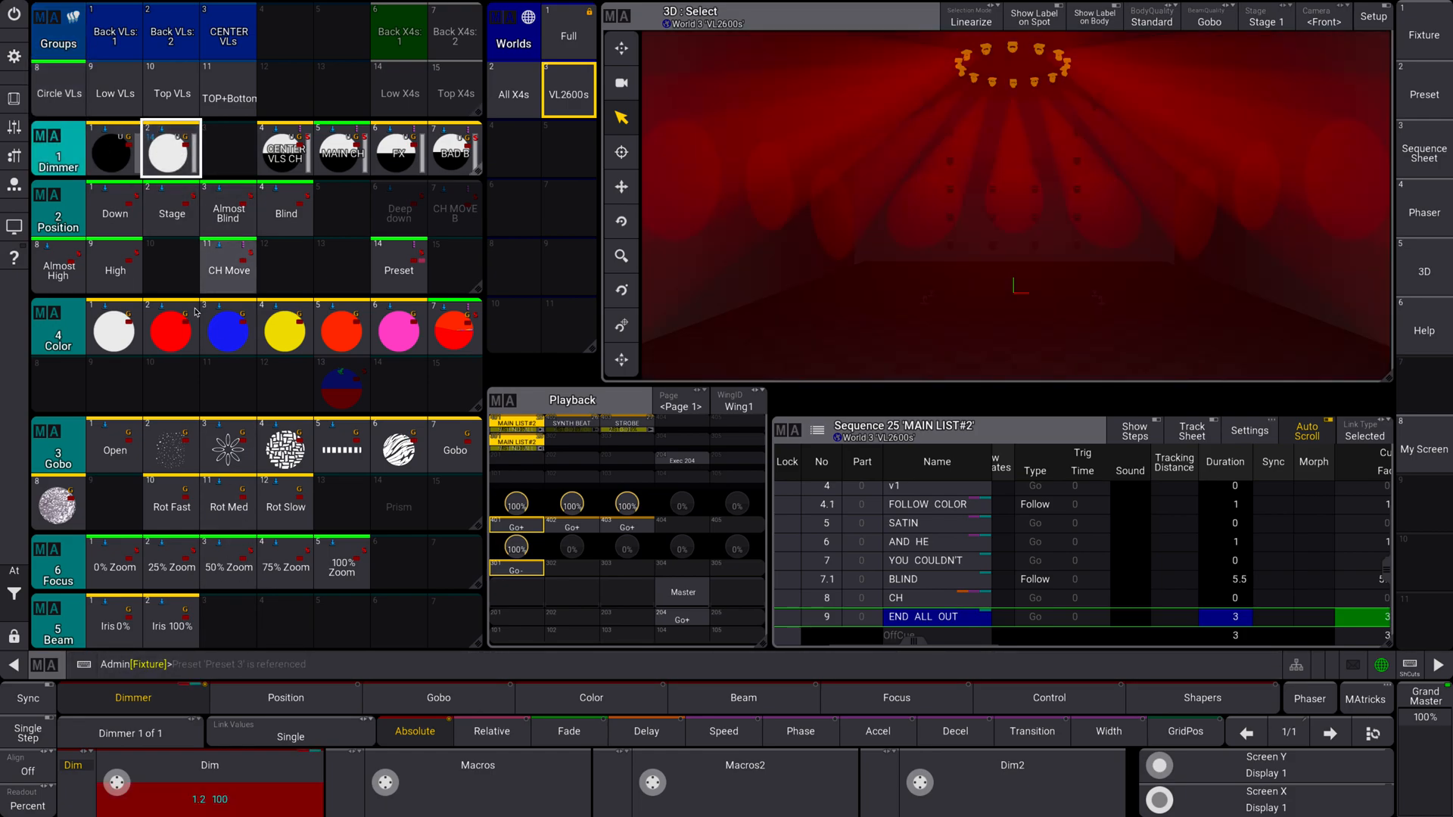
click(114, 330)
click(57, 271)
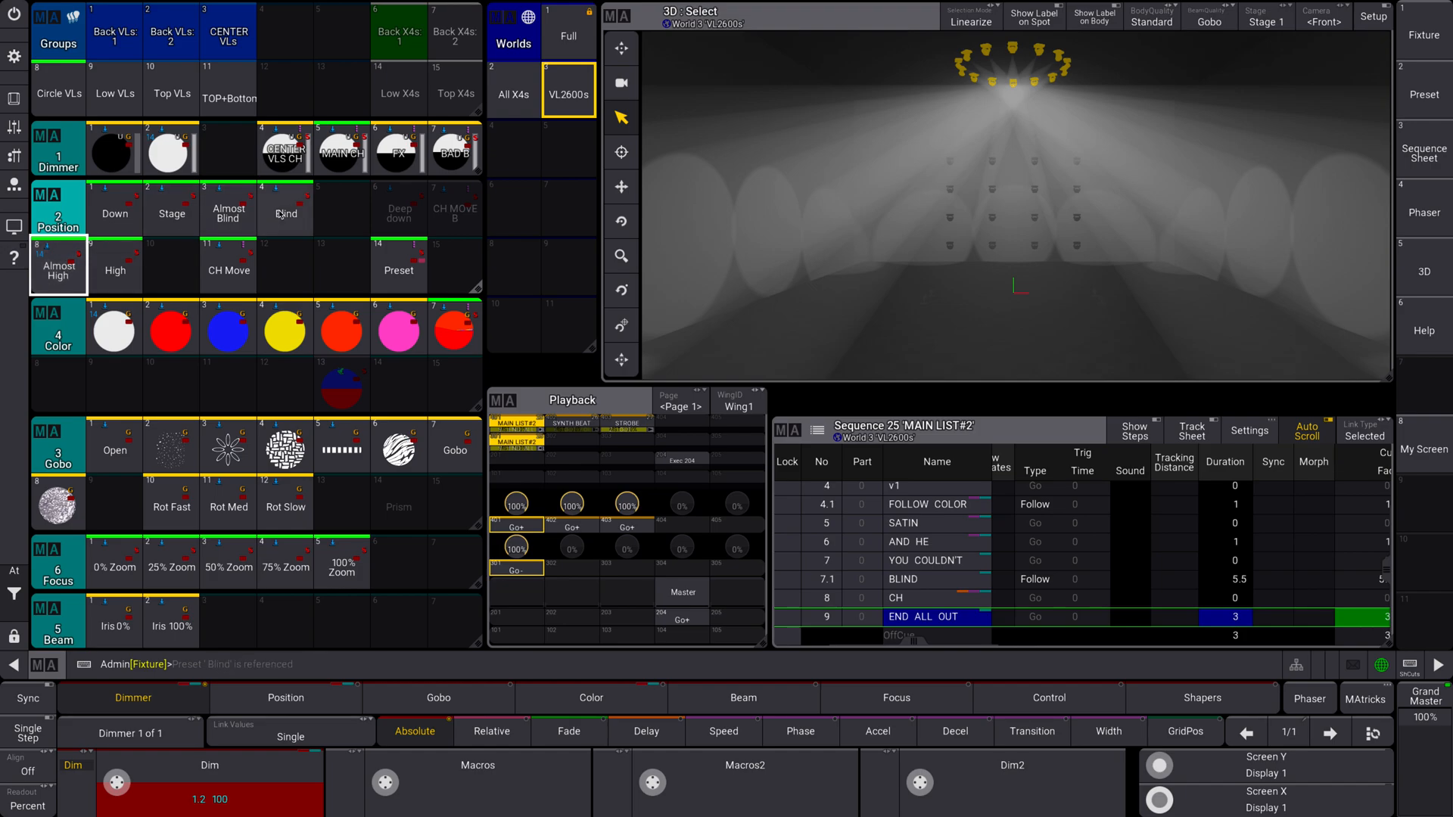
click(229, 214)
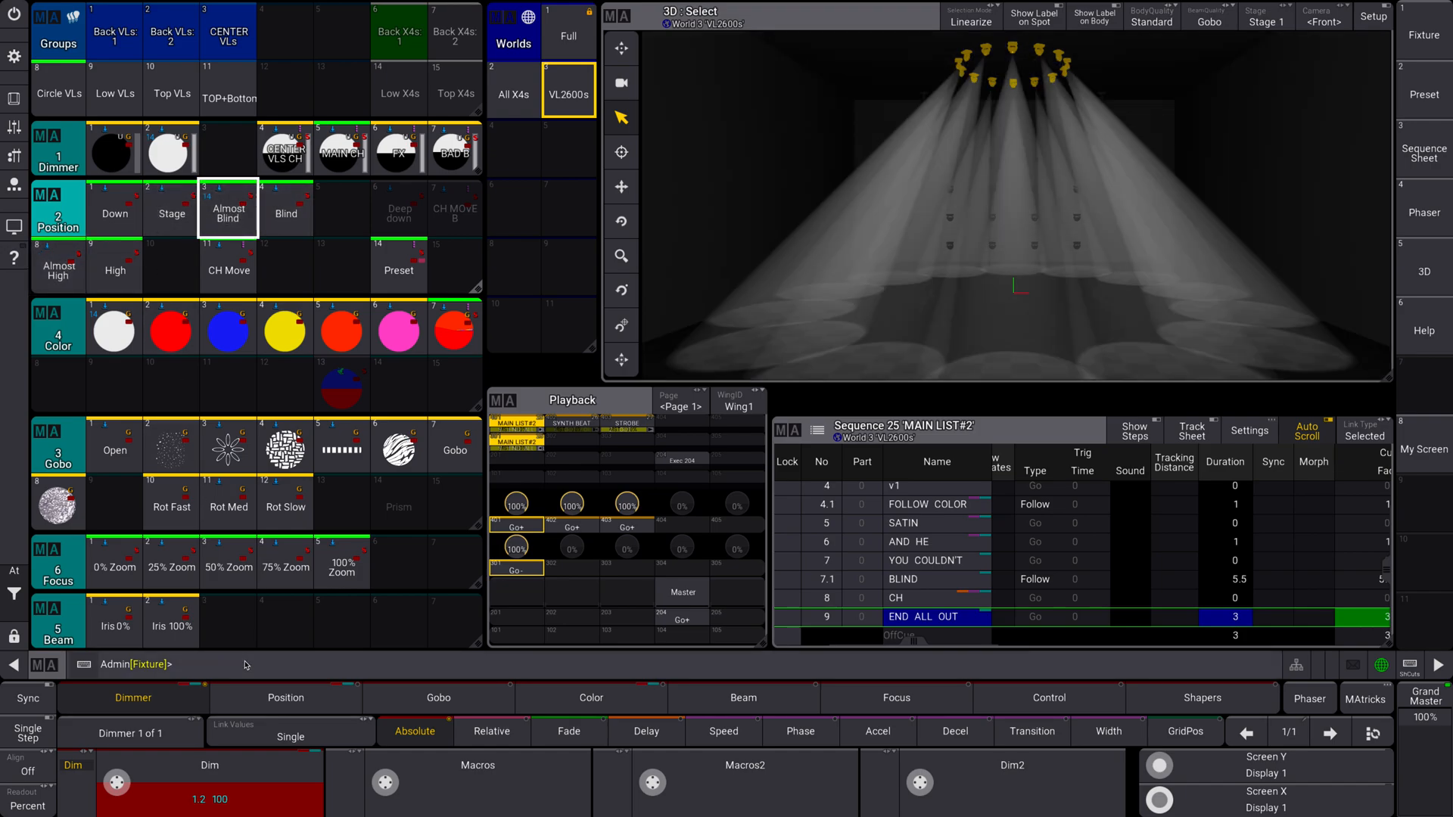
click(285, 697)
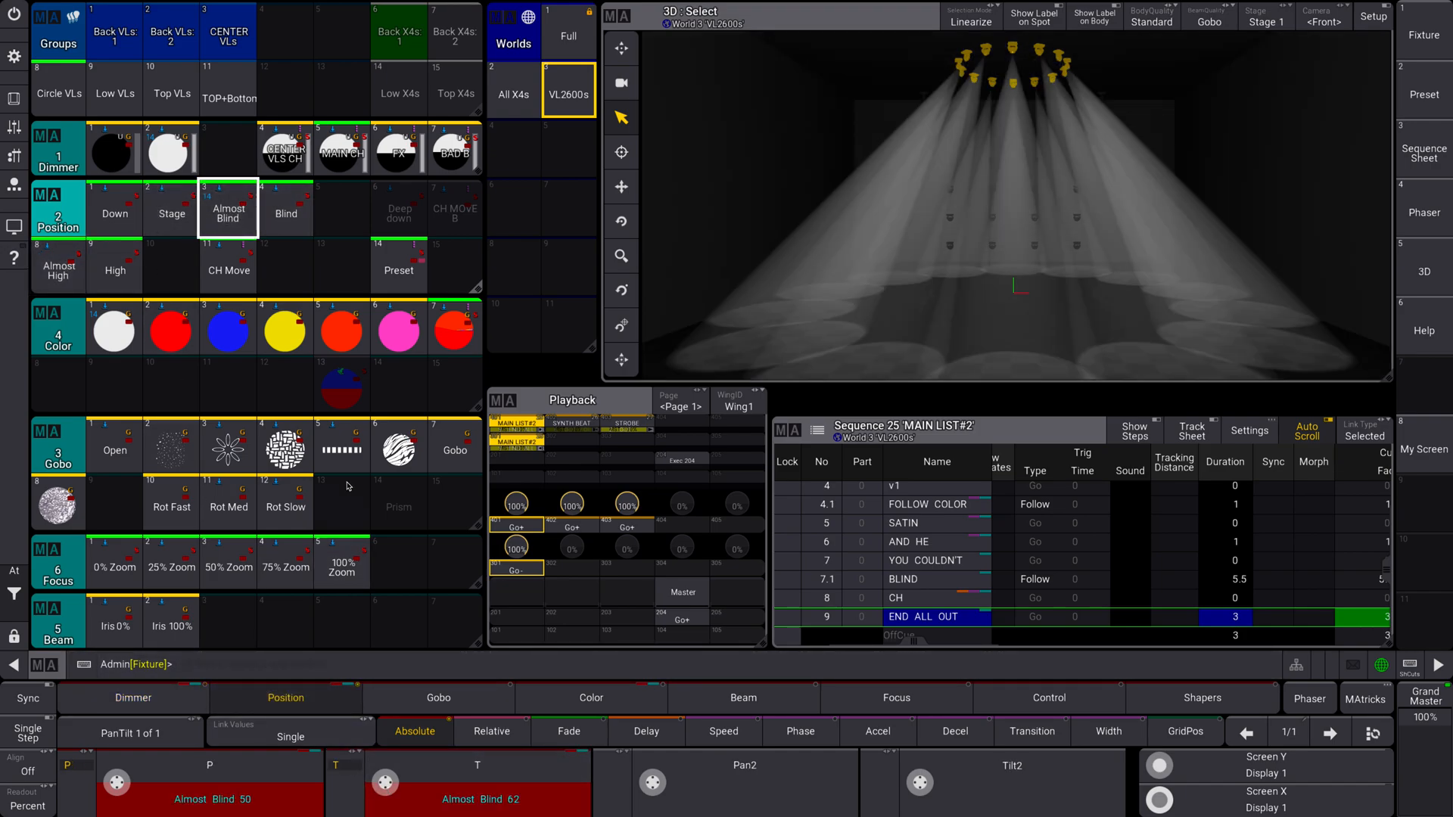
- Remove the Playback and Sequence windows beneath the 3D view
click(504, 400)
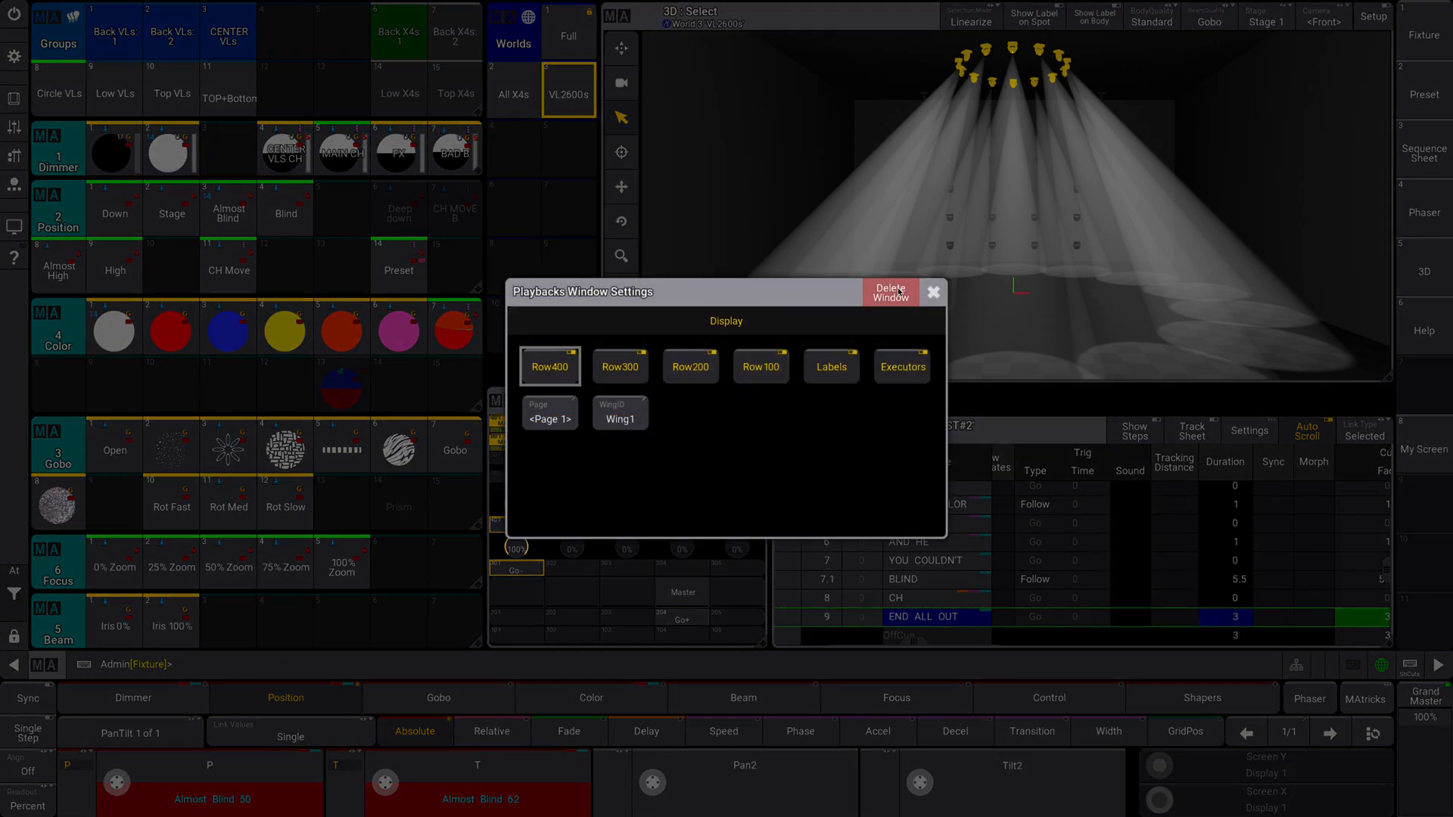
key(Escape)
click(783, 430)
click(897, 293)
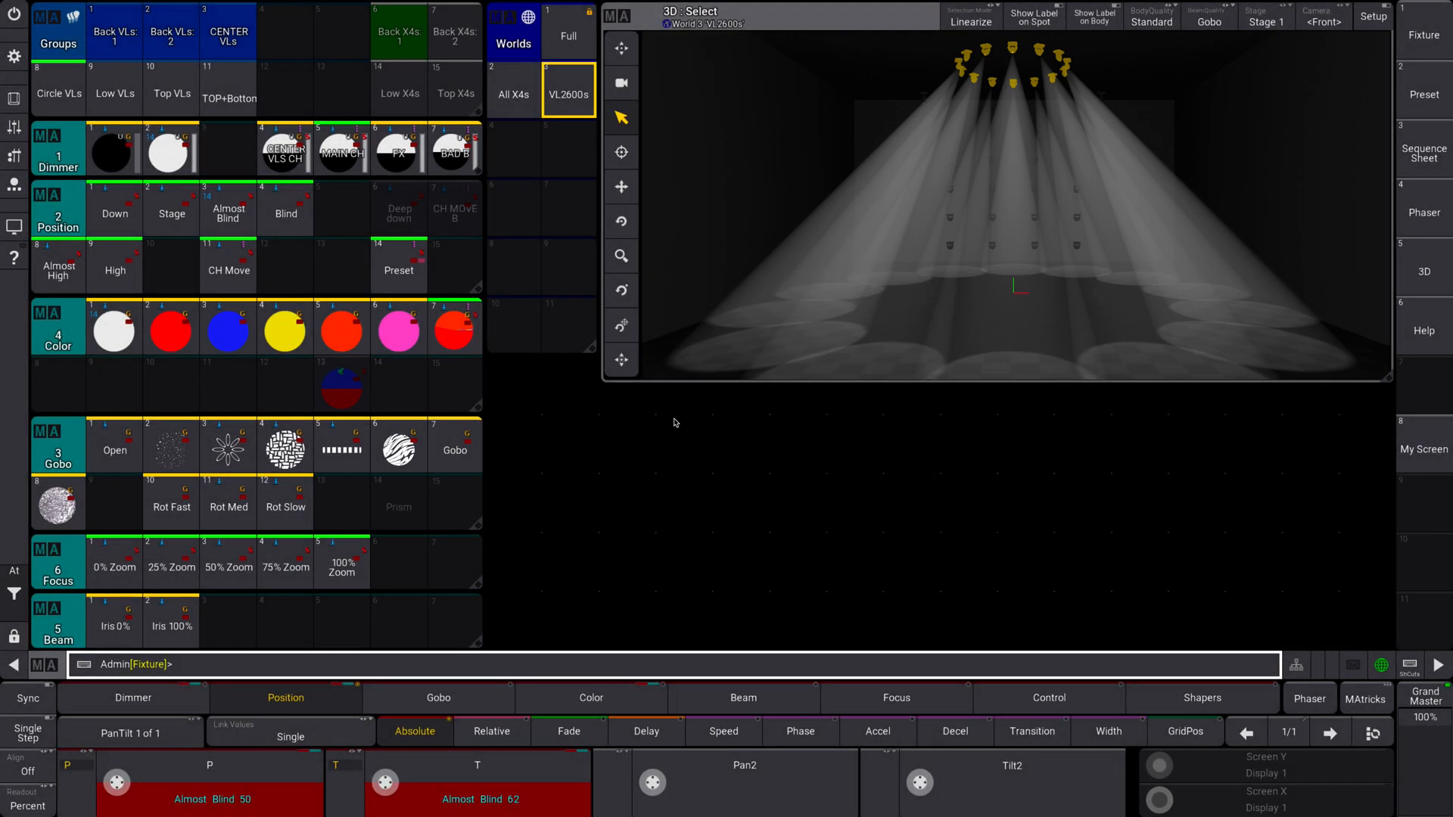
- Add a Phaser Editor window from the Common choices in the empty area
click(528, 426)
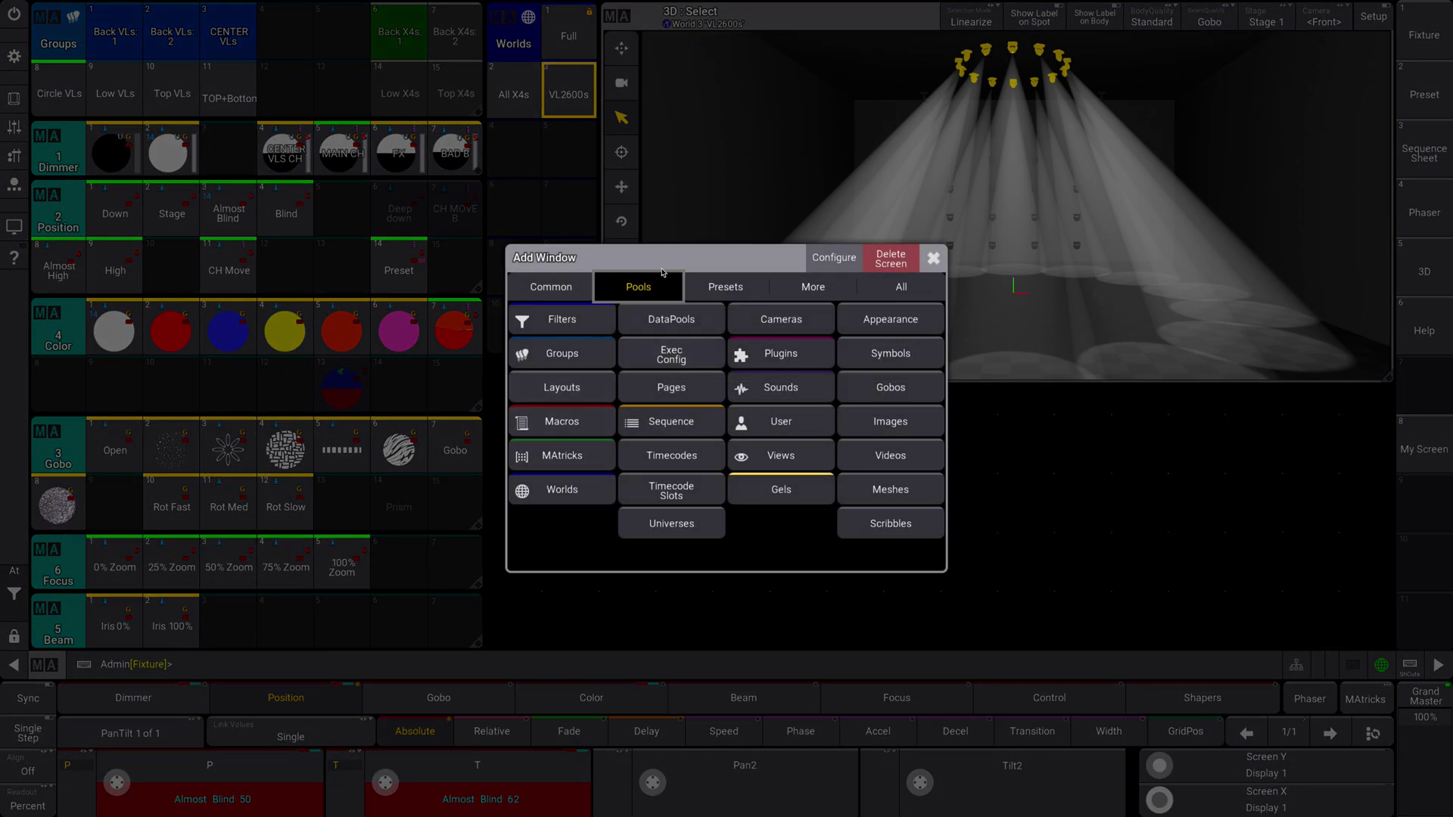
click(555, 286)
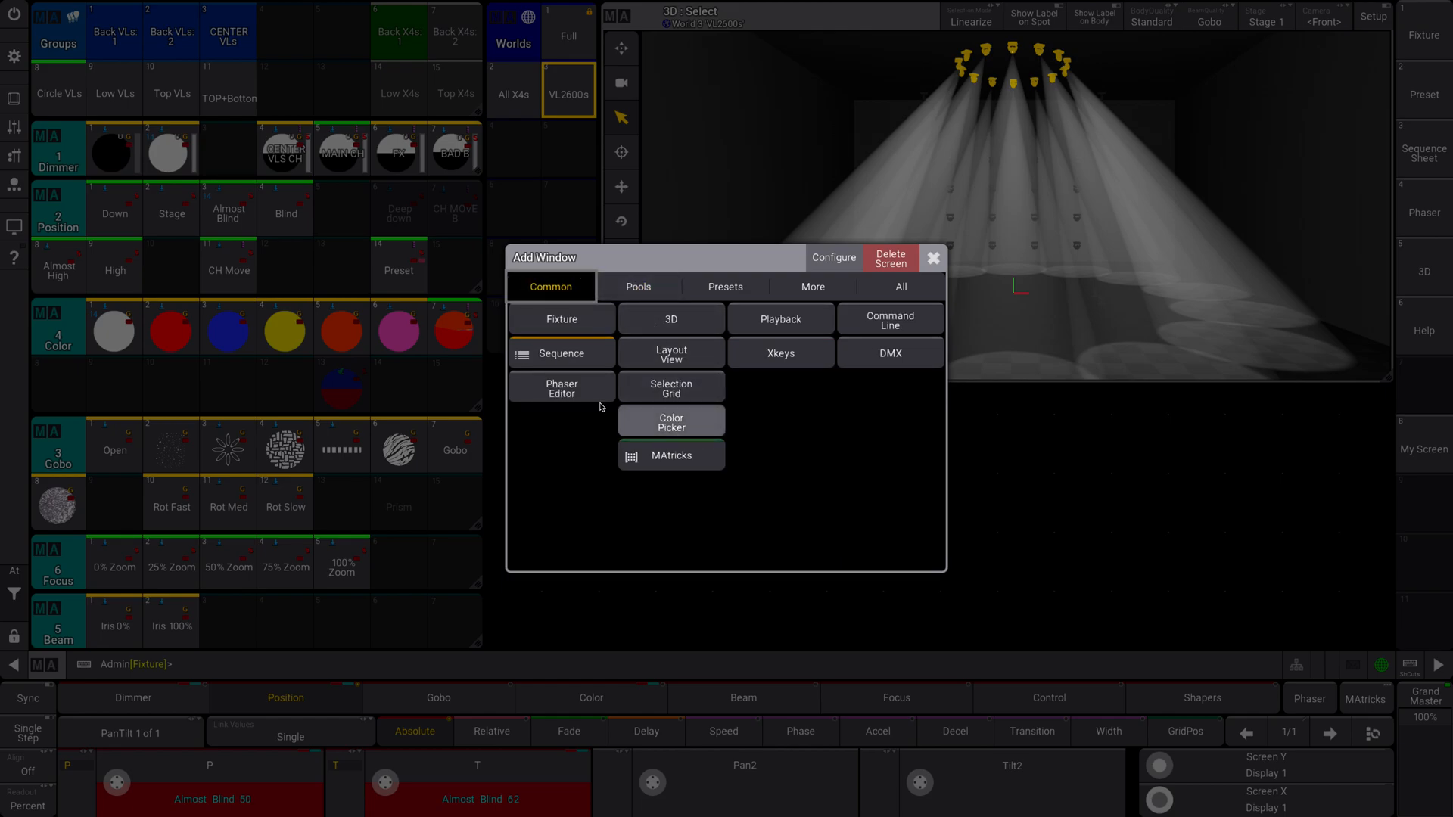
click(561, 388)
click(664, 443)
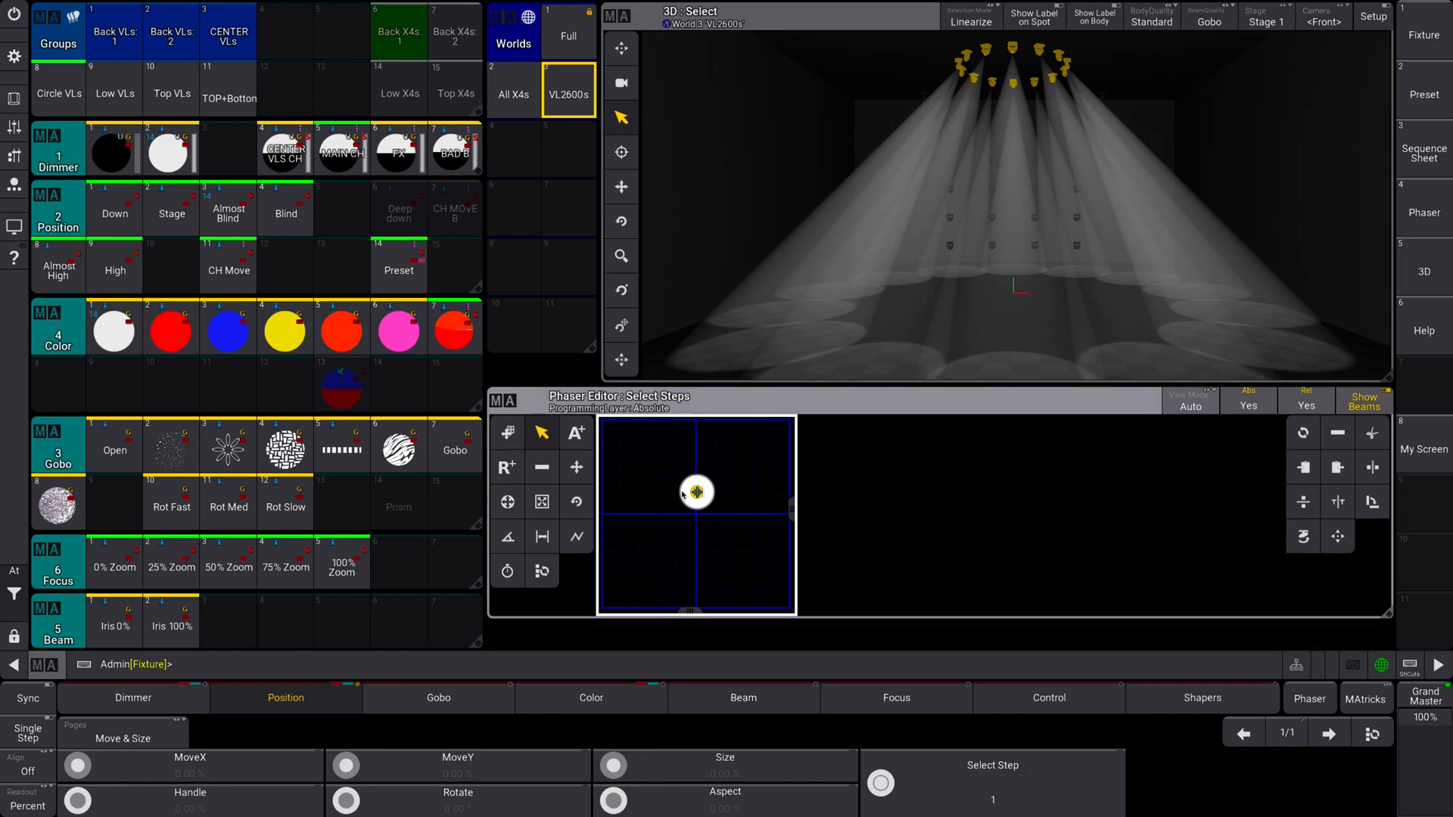
- With the R+ tool, drag three relative pan/tilt steps into the phaser grid
click(510, 470)
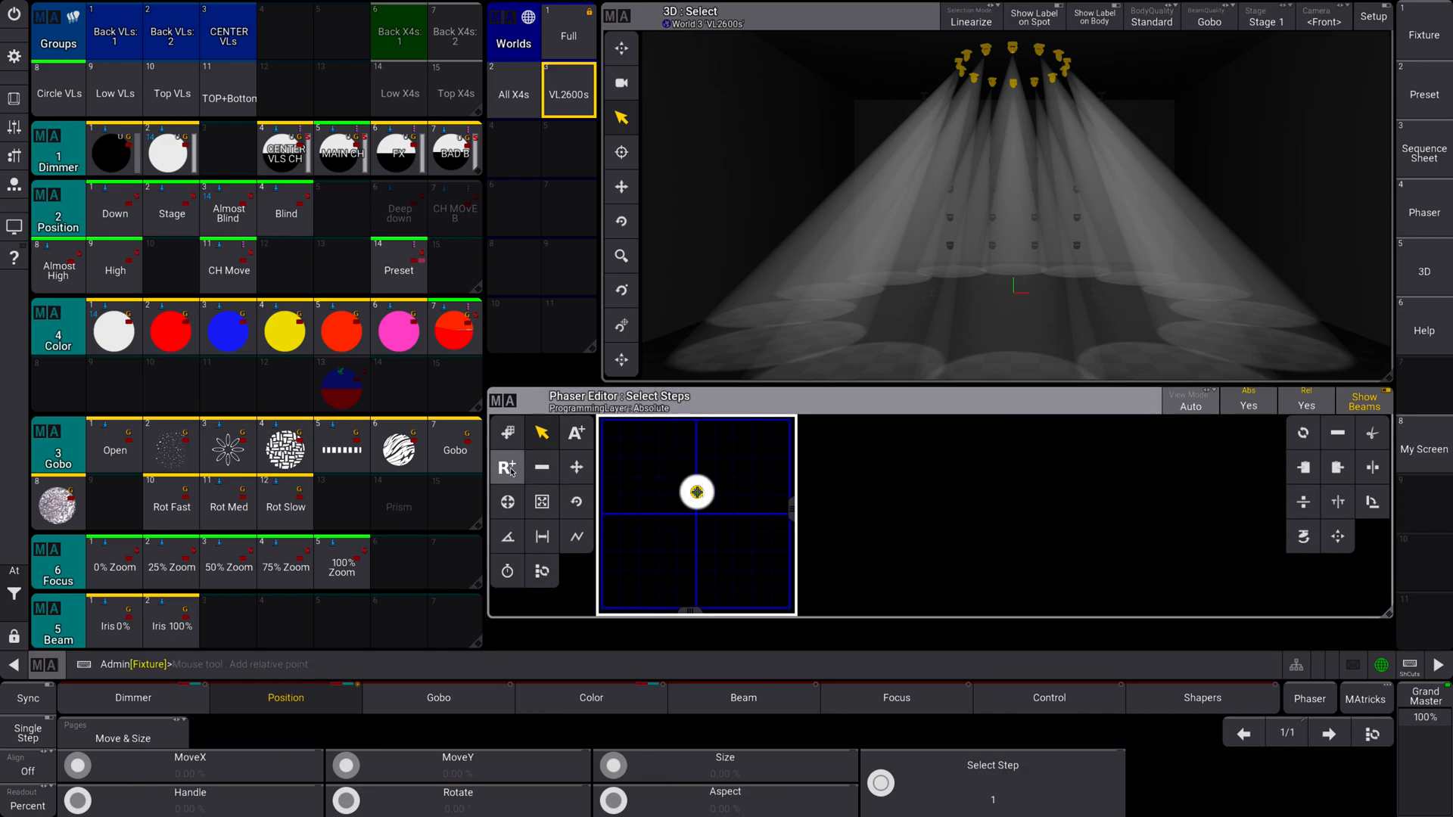
click(510, 469)
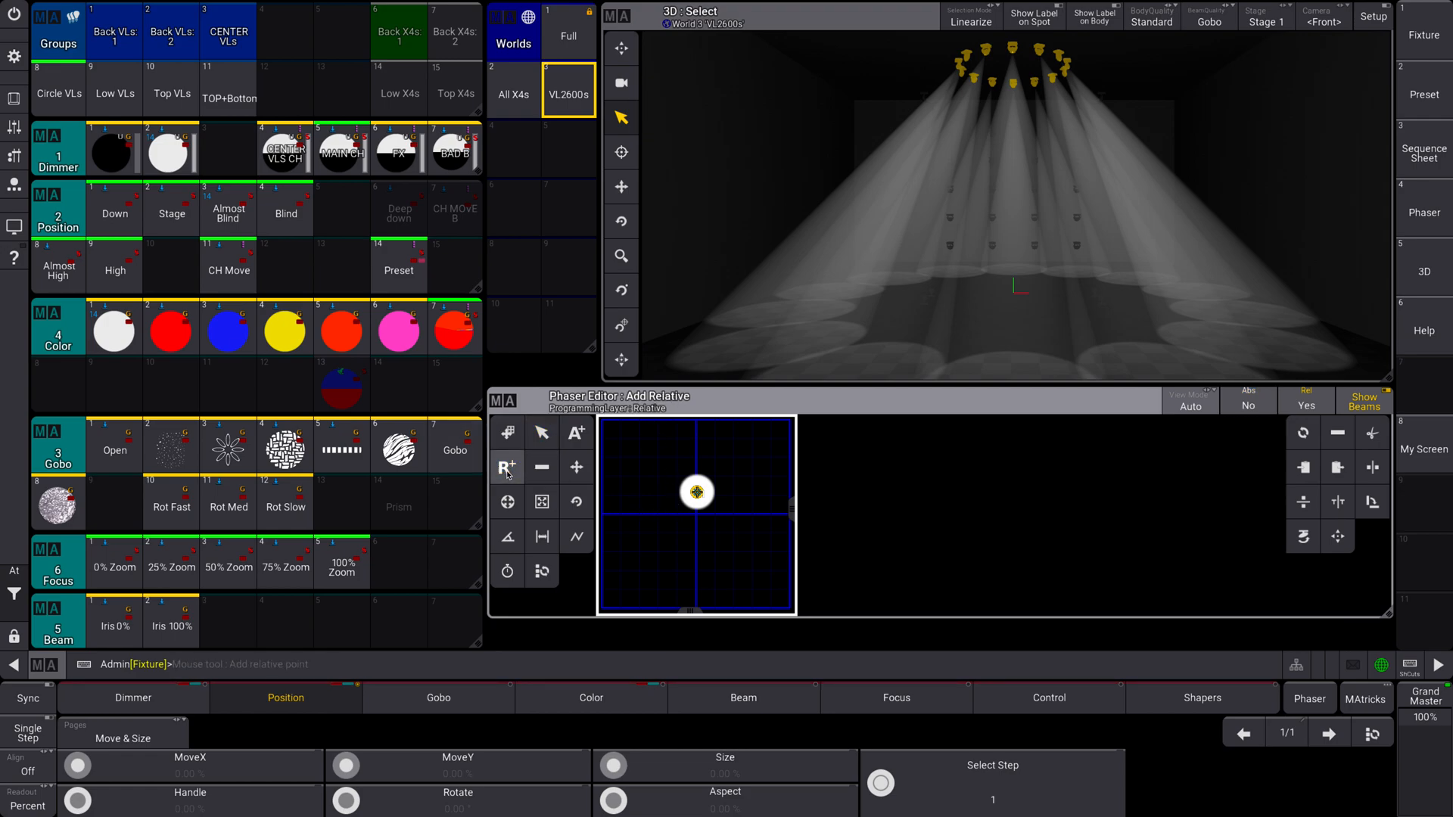
drag(697, 492, 696, 527)
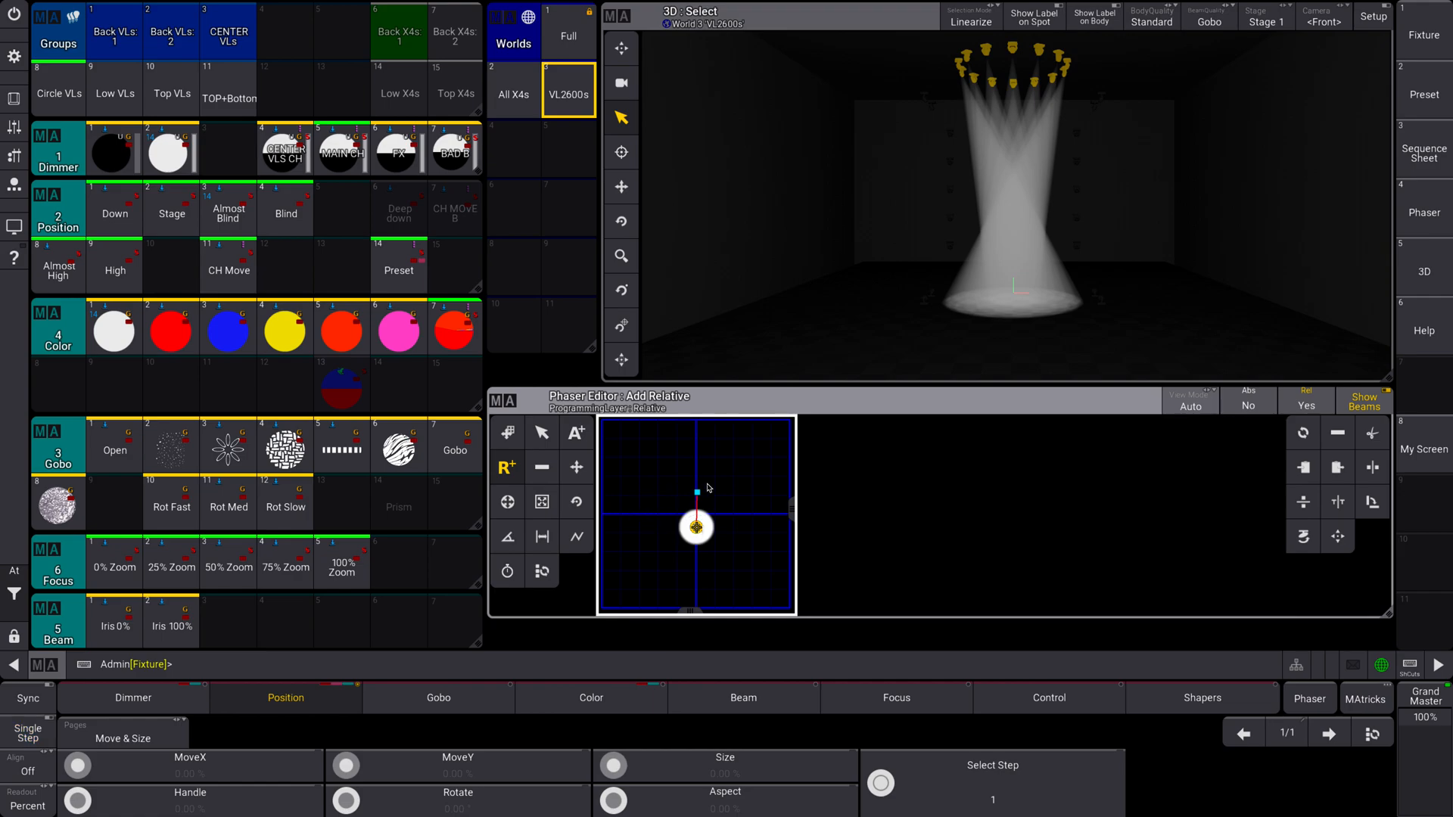
mouse_move(696, 526)
mouse_down()
mouse_move(697, 506)
mouse_move(732, 517)
mouse_up()
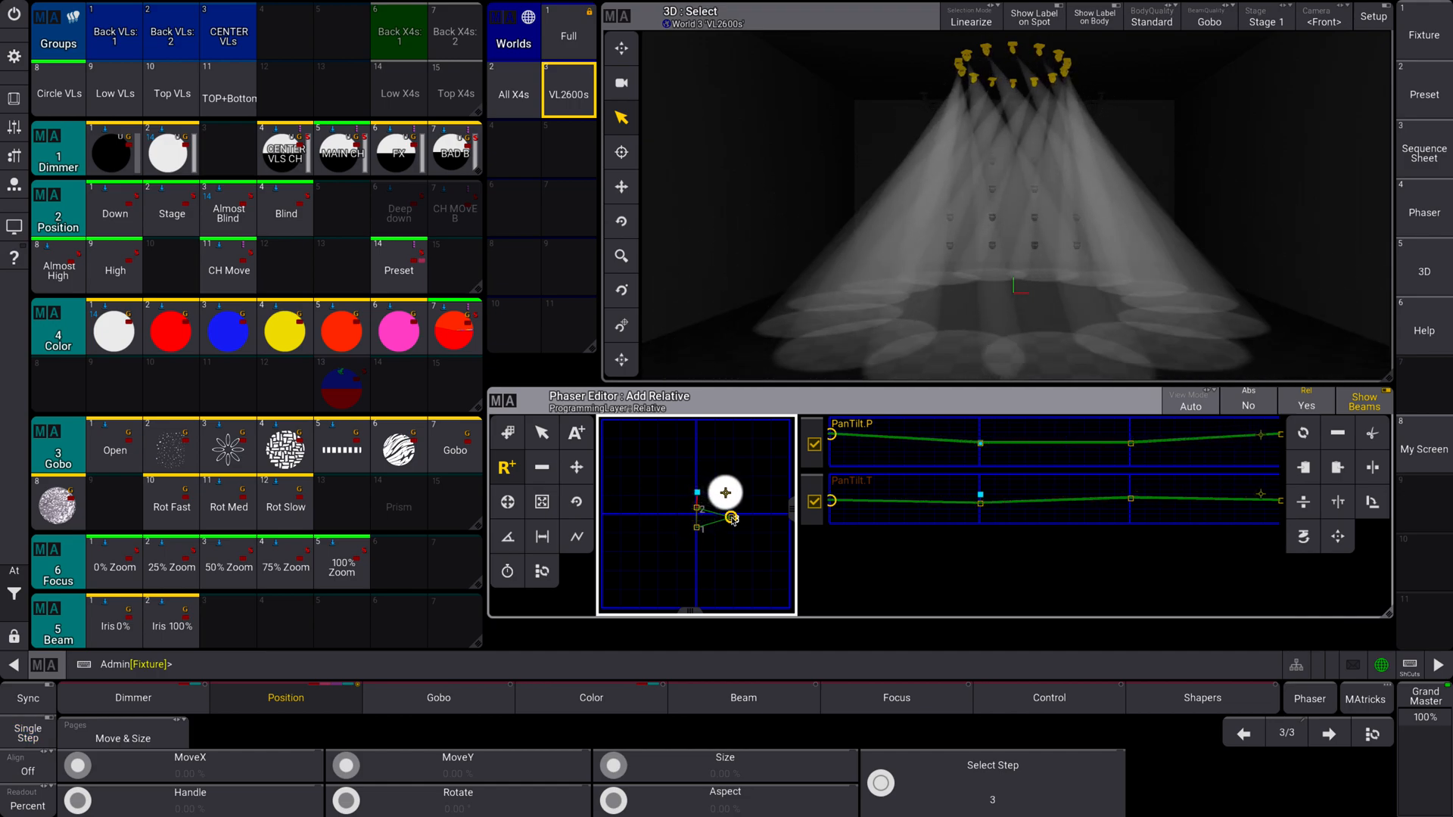
drag(732, 519, 695, 497)
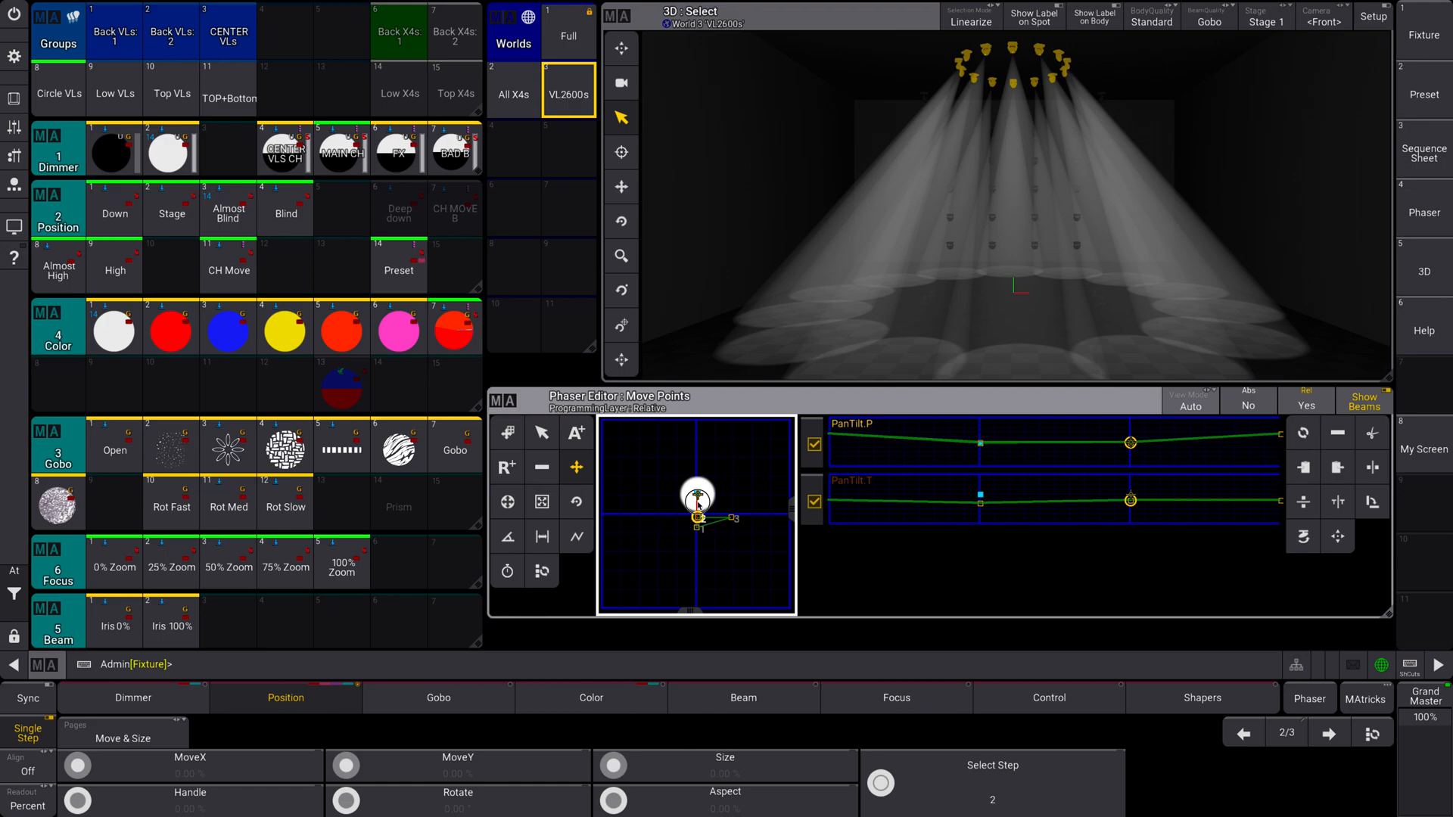
- Move steps 2 and 3 of the phaser toward the centre so the beams converge
drag(696, 495, 715, 511)
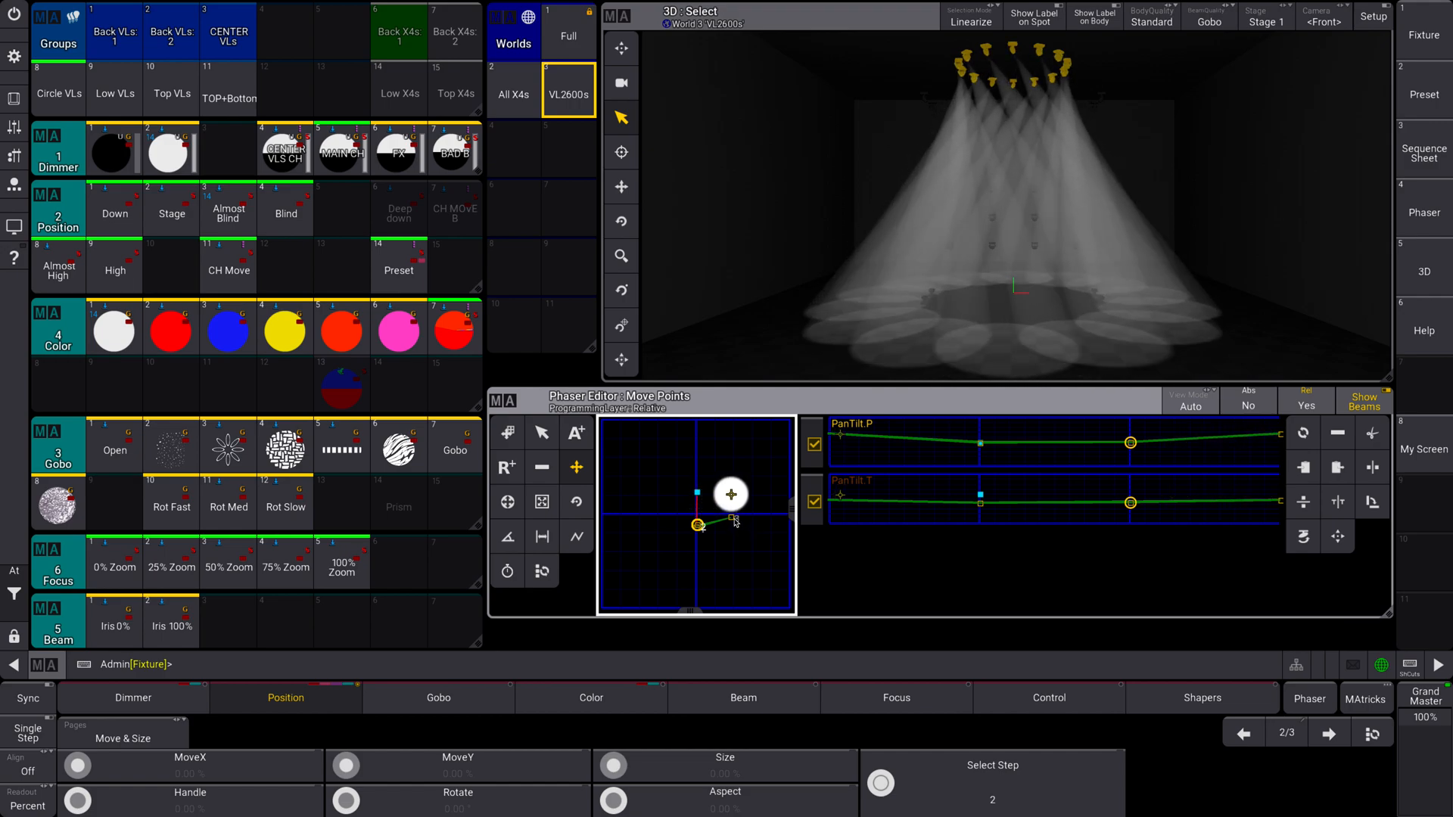
click(716, 520)
drag(717, 521, 704, 519)
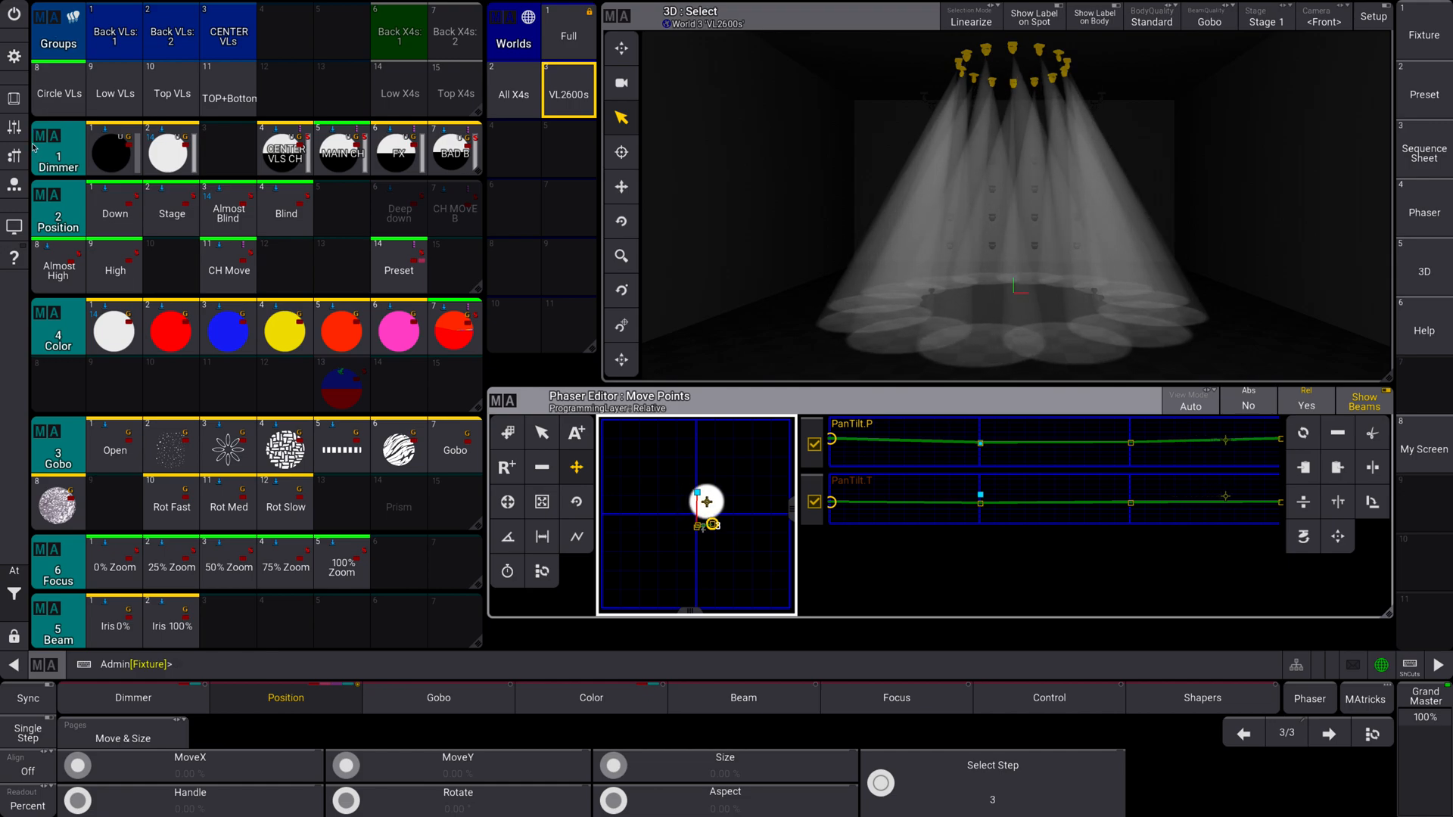
- Spread the phase over 360 degrees and store the phaser into position preset 12
click(508, 536)
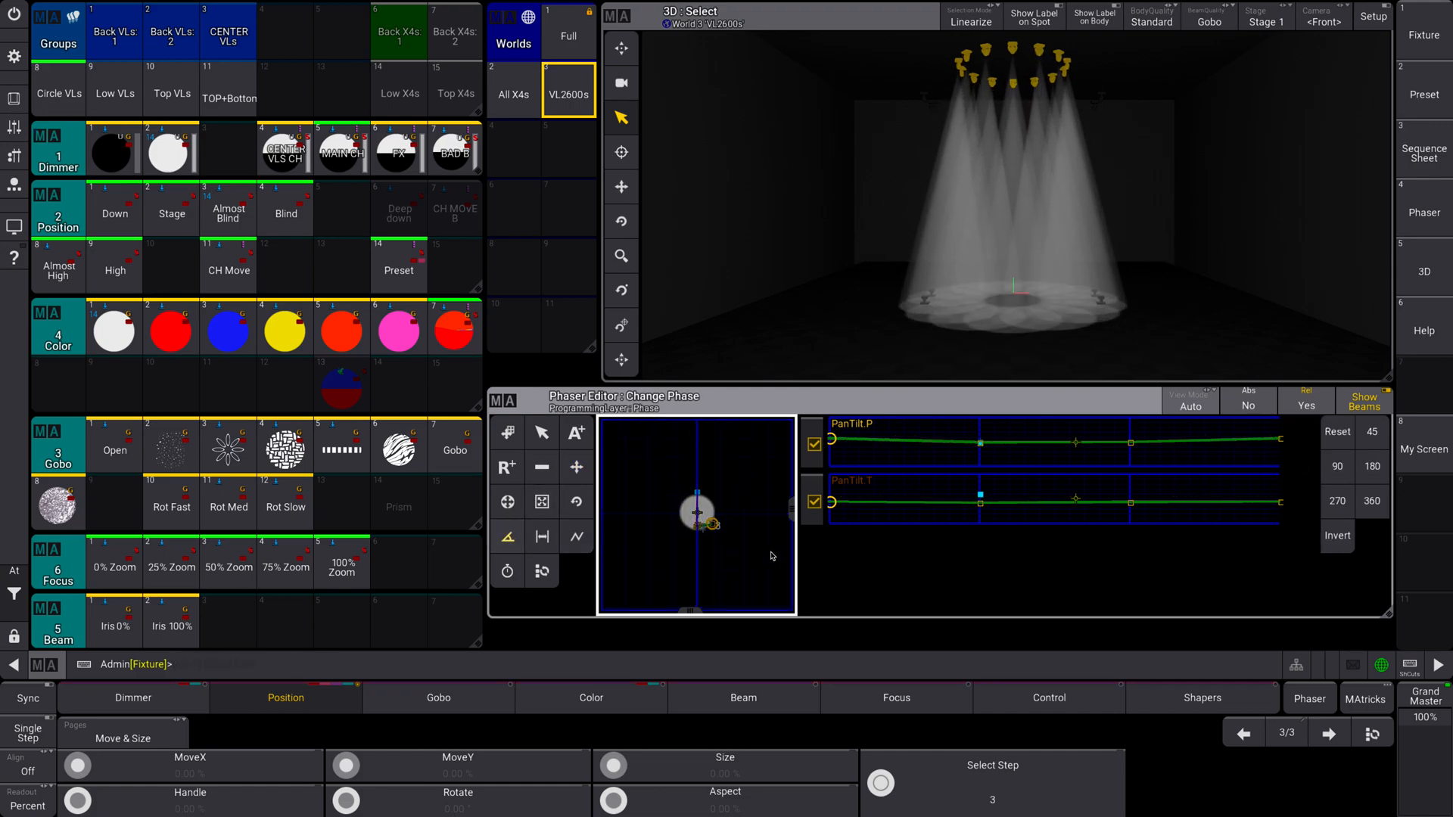
click(1372, 500)
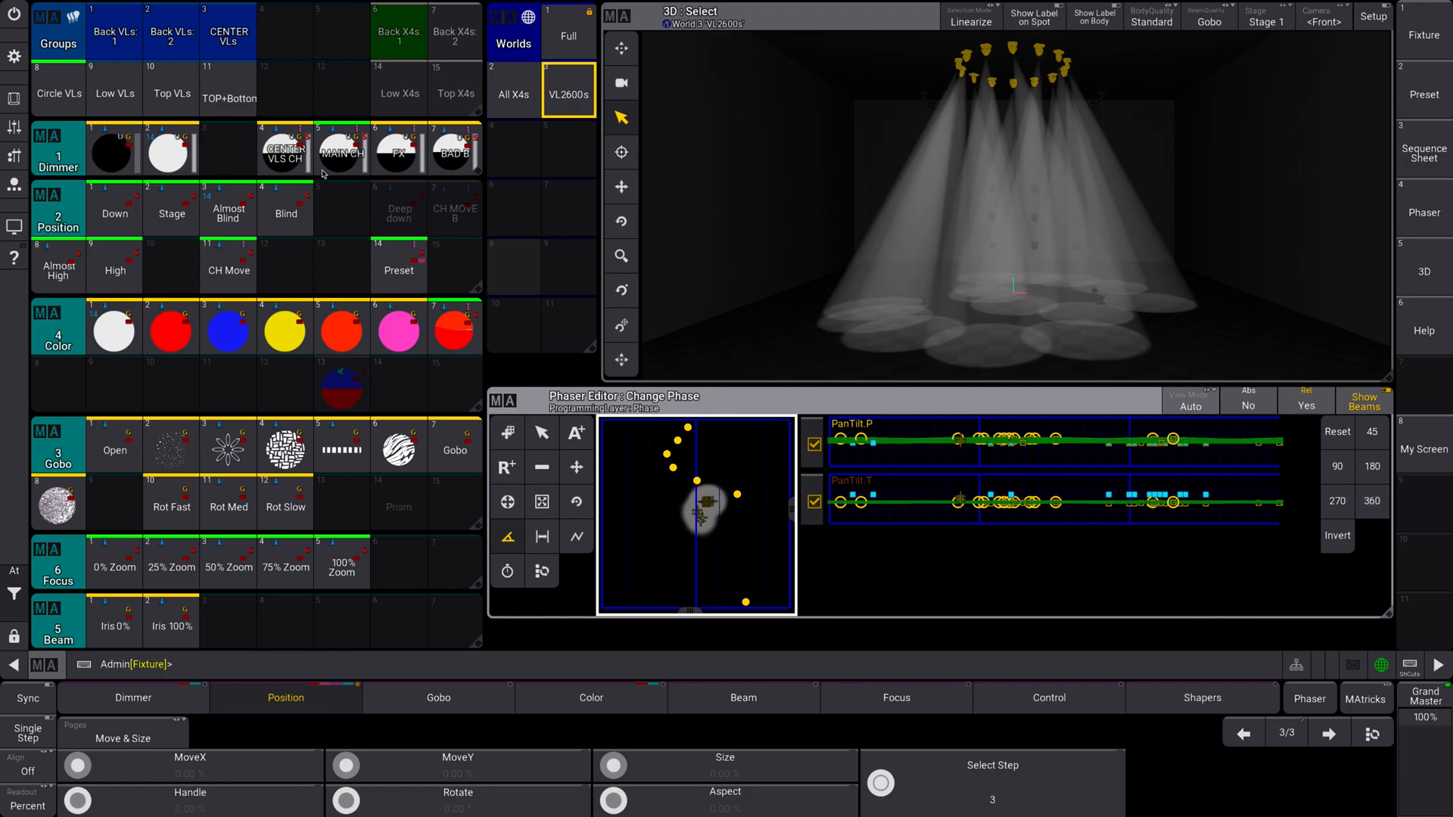
click(15, 228)
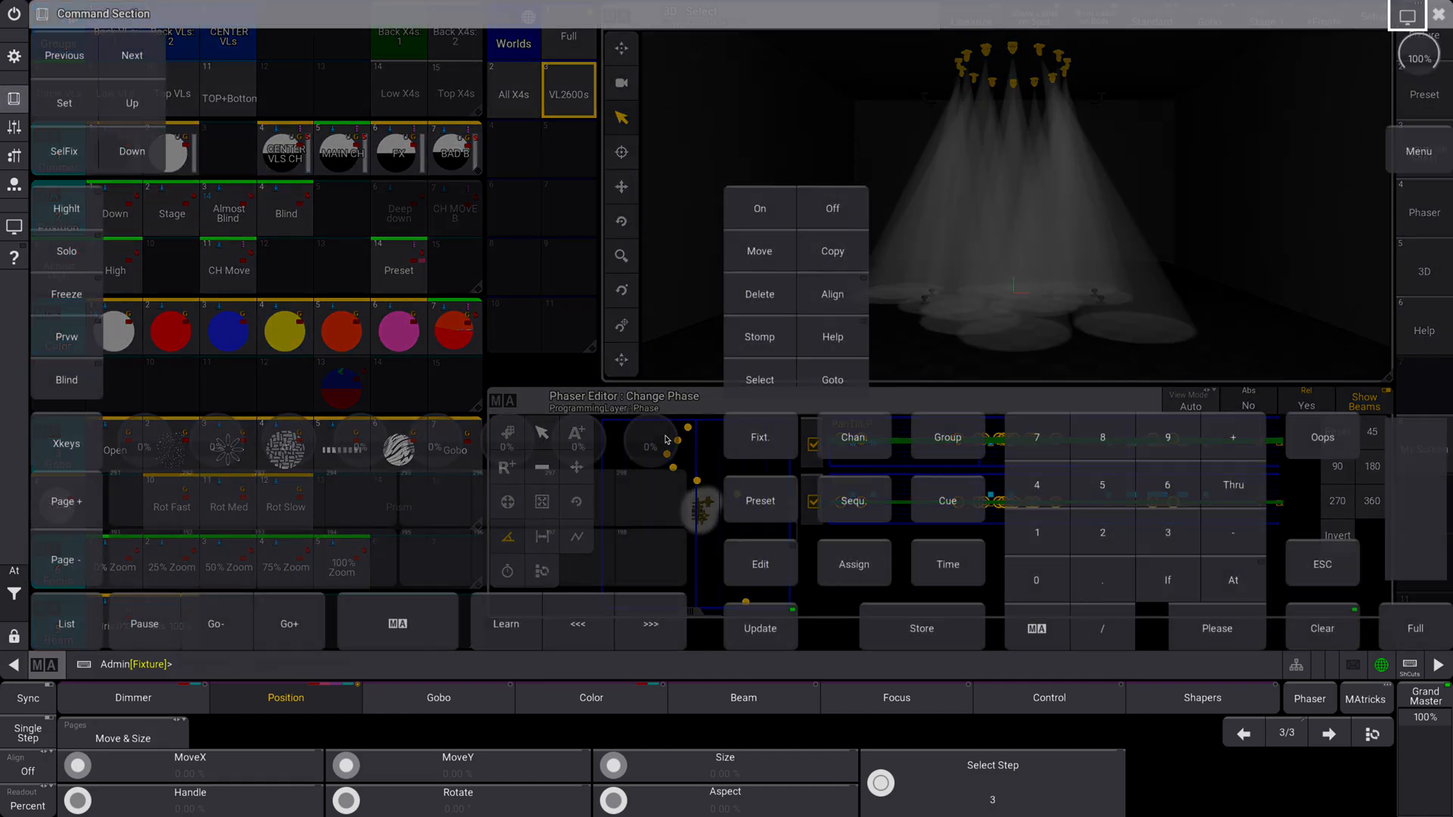
click(923, 627)
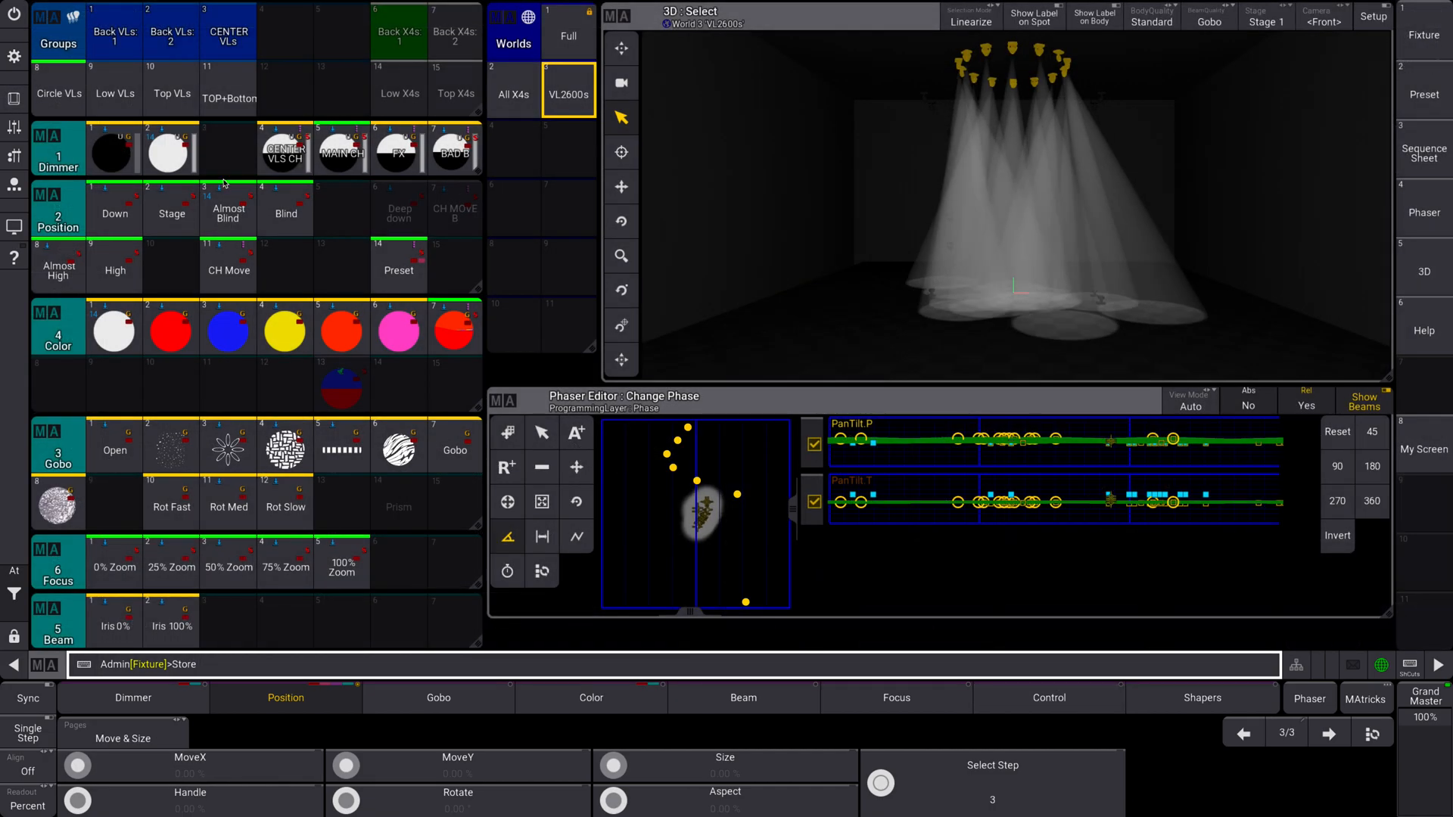
click(285, 268)
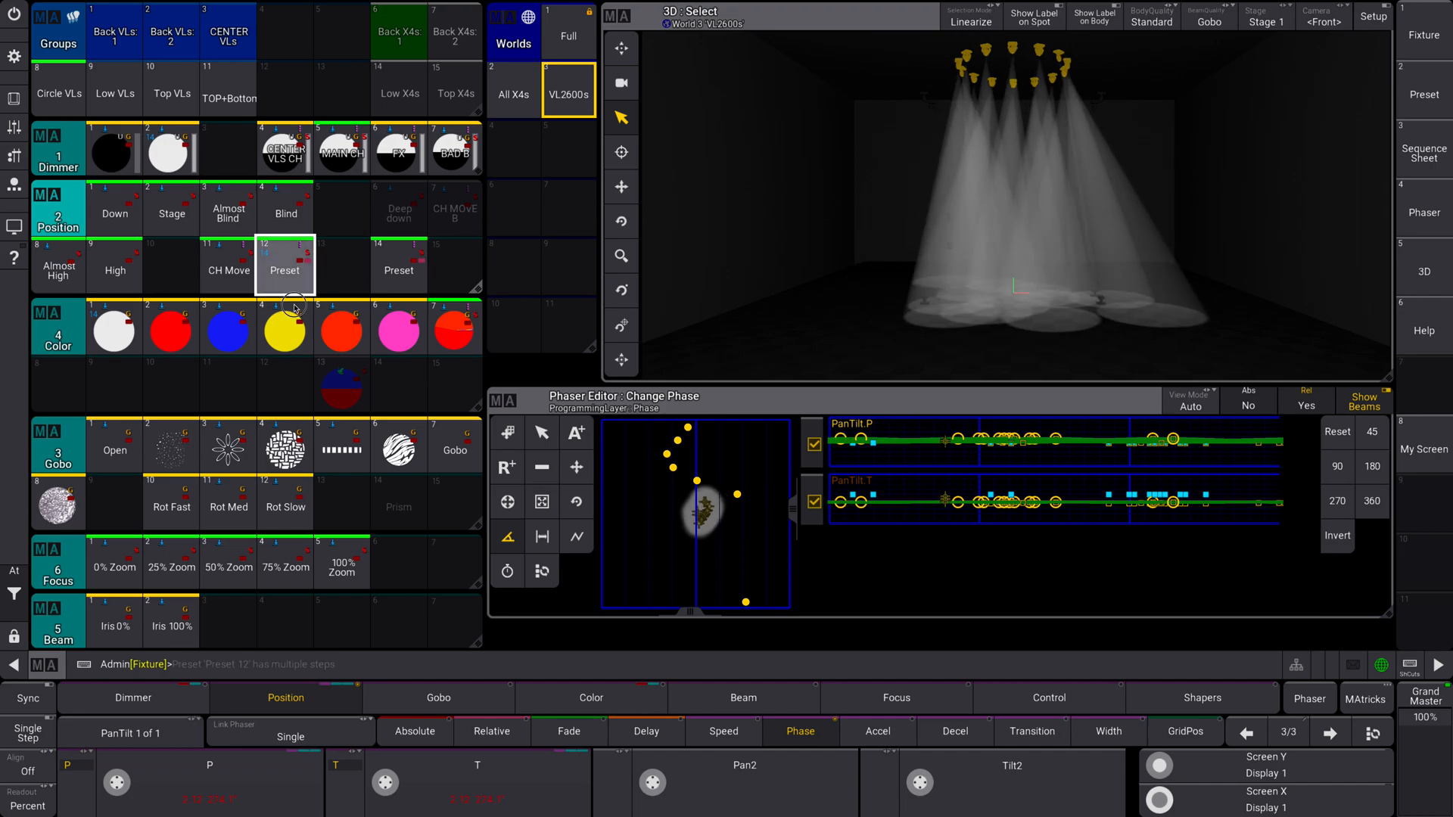
right_click(284, 269)
- Name preset 12 'Move 1 DON'T USE' and bring up the command section
click(284, 216)
text(Move 1 DON)
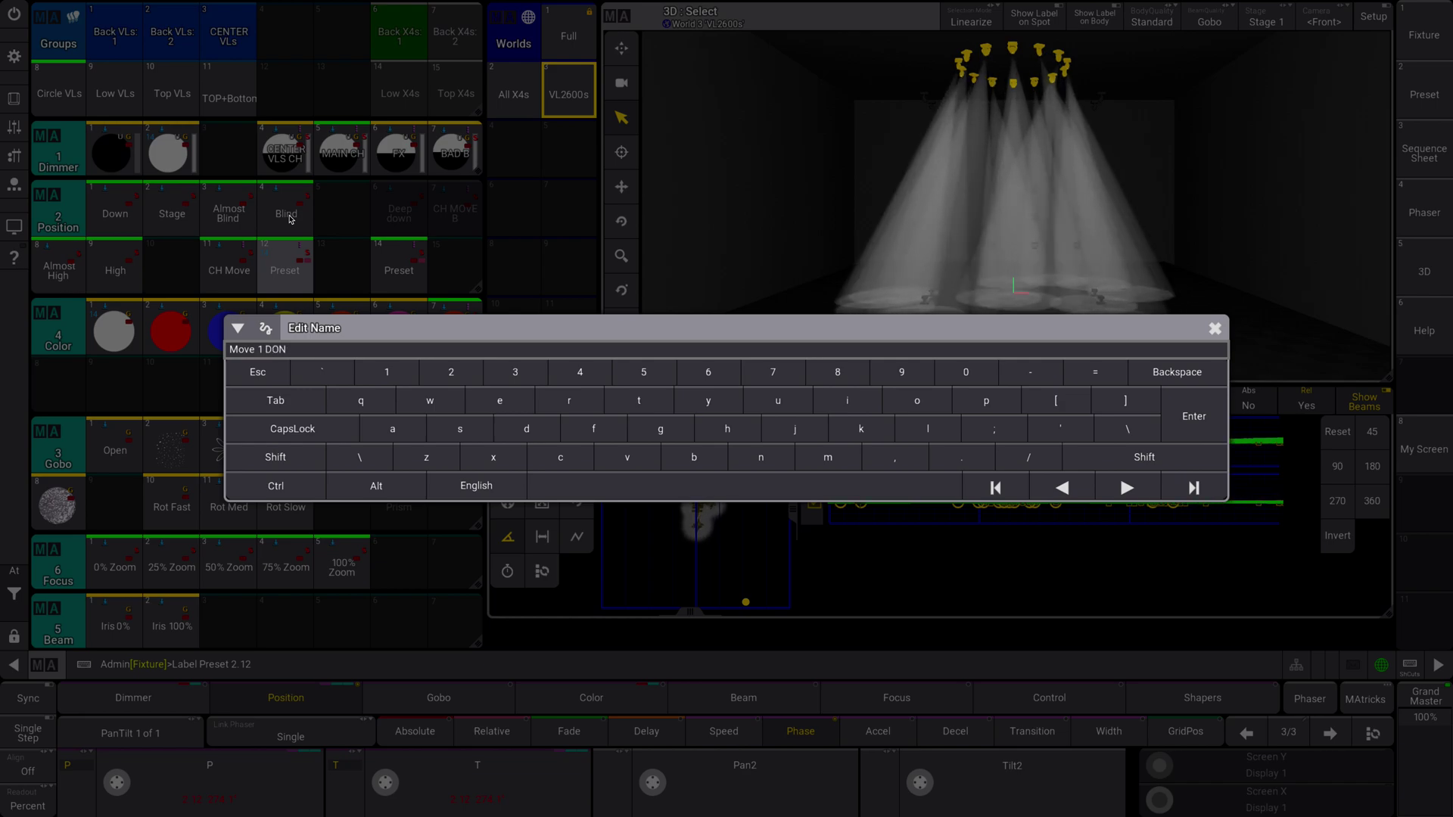
text('T)
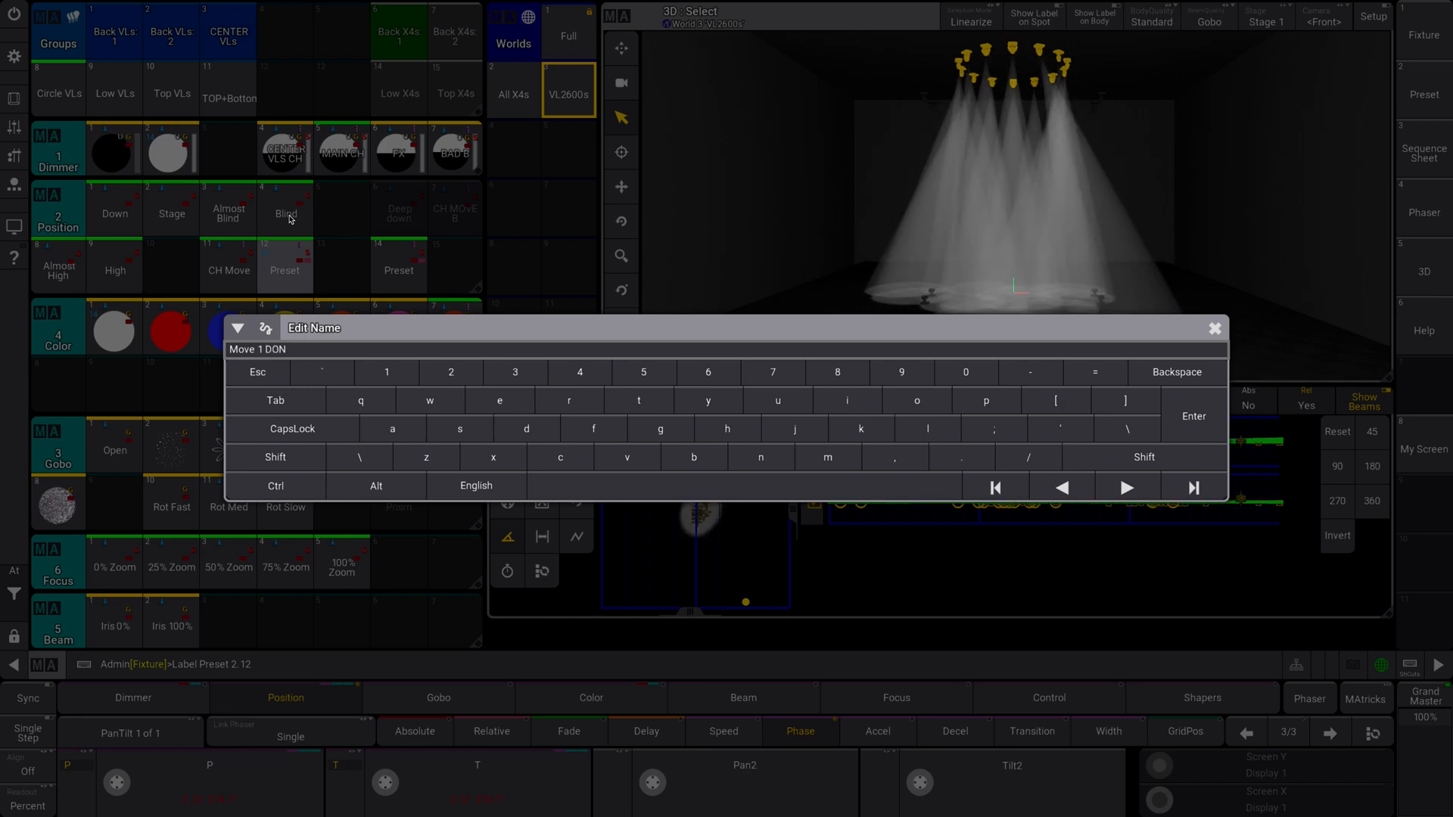
text('T)
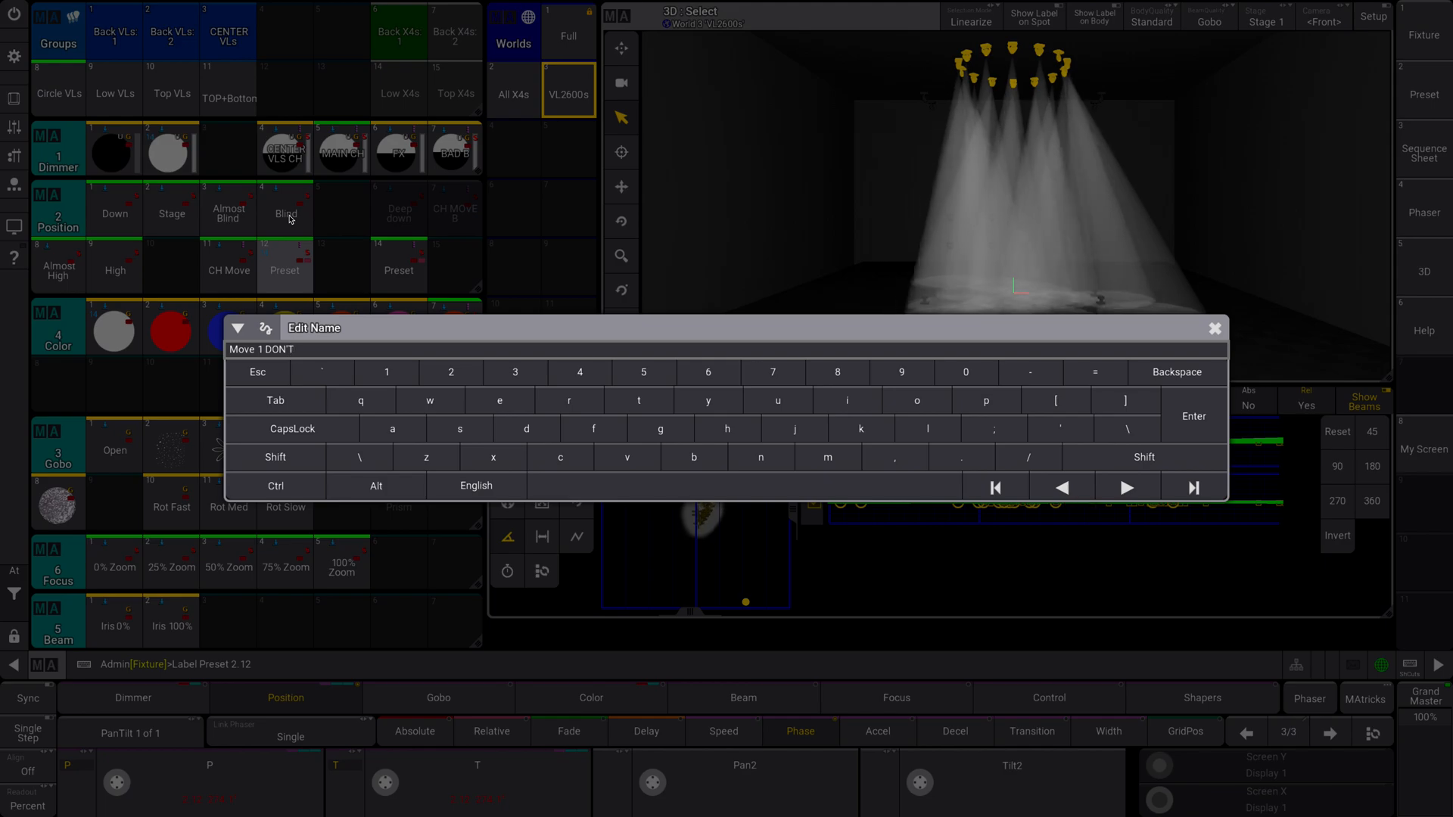
text(E)
key(Return)
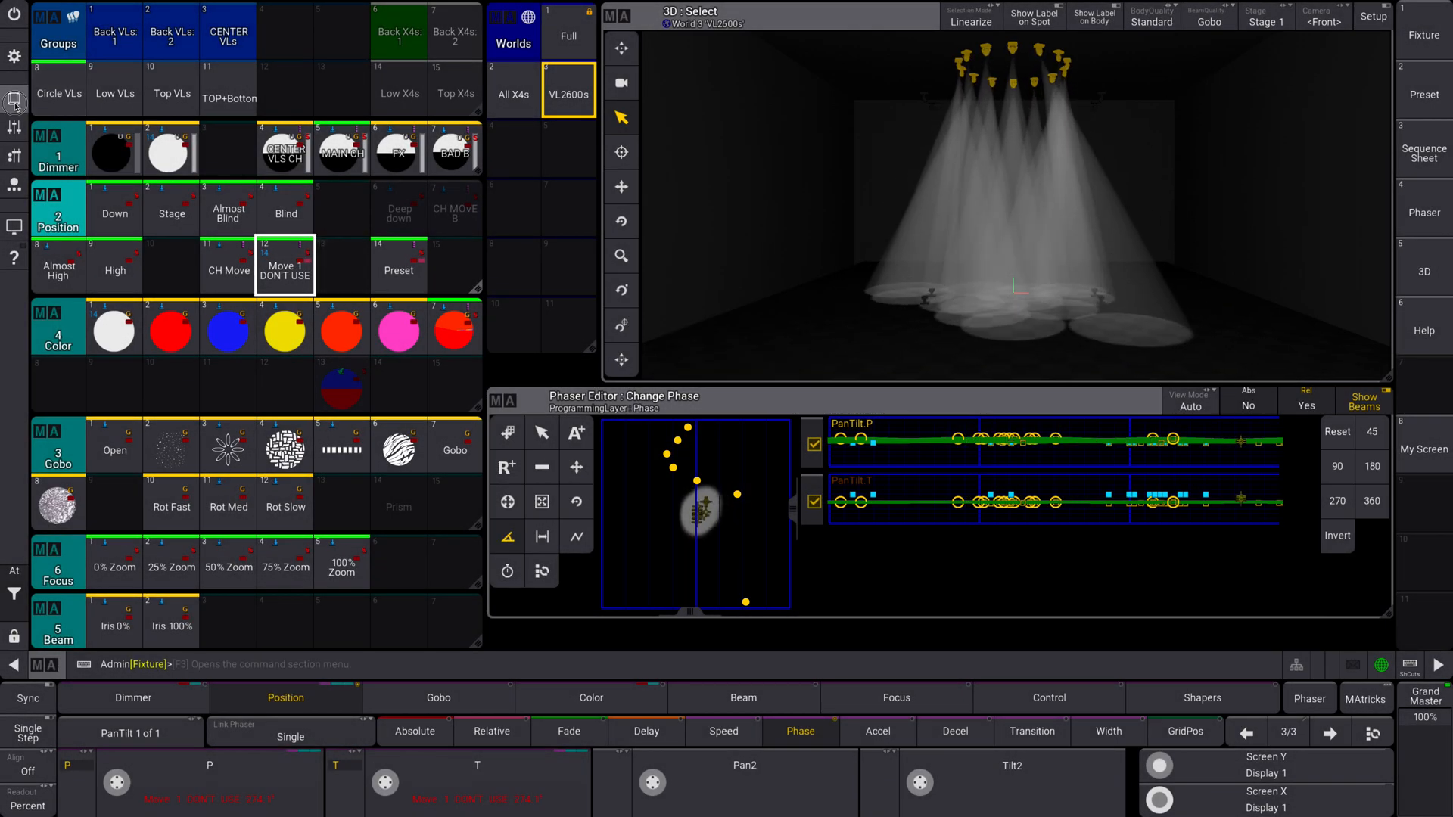
key(F1)
- Clear the programmer, light Circle VLs at full and run the Move 1 DON'T USE phaser
click(1323, 627)
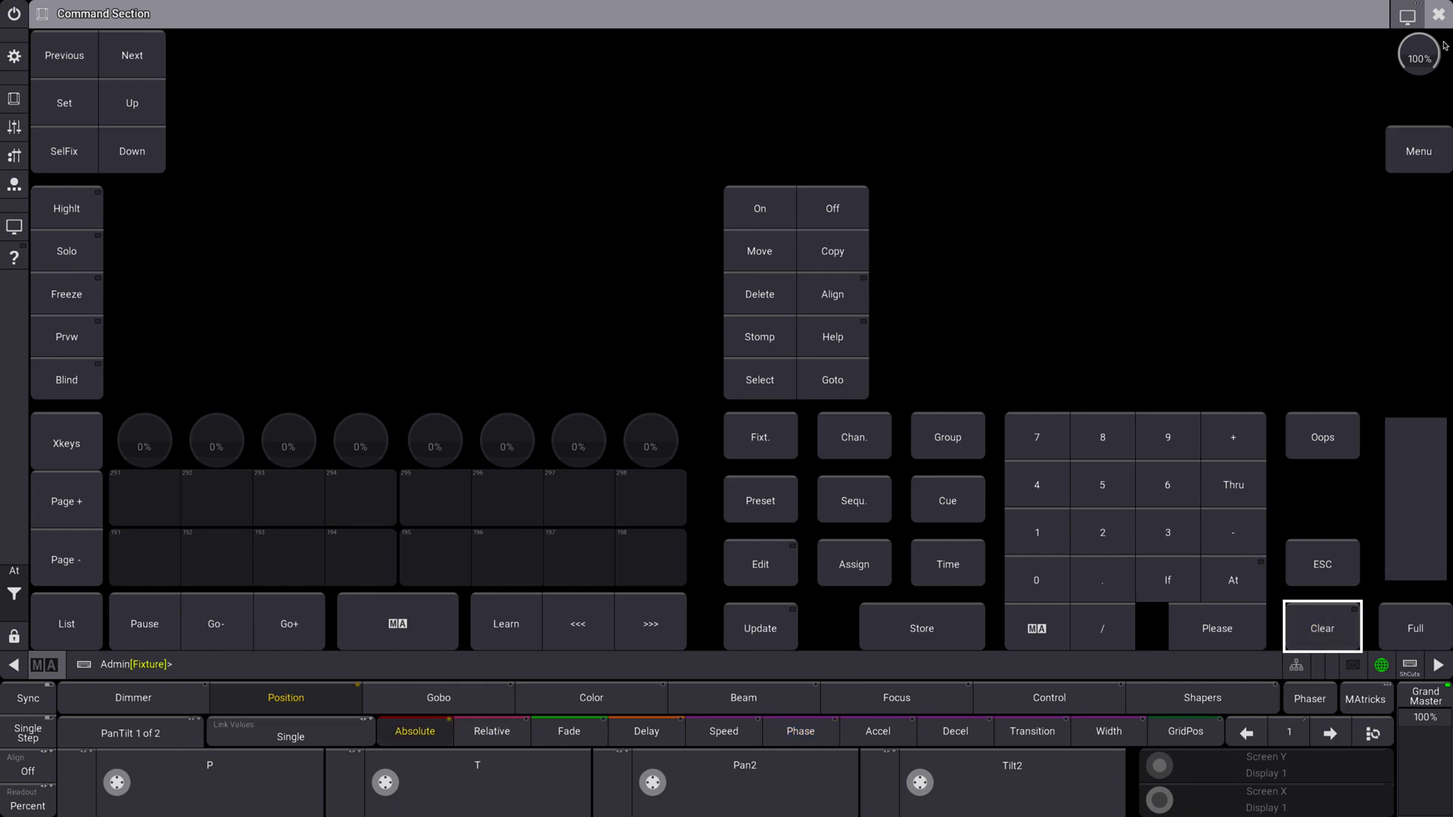
key(Escape)
click(115, 93)
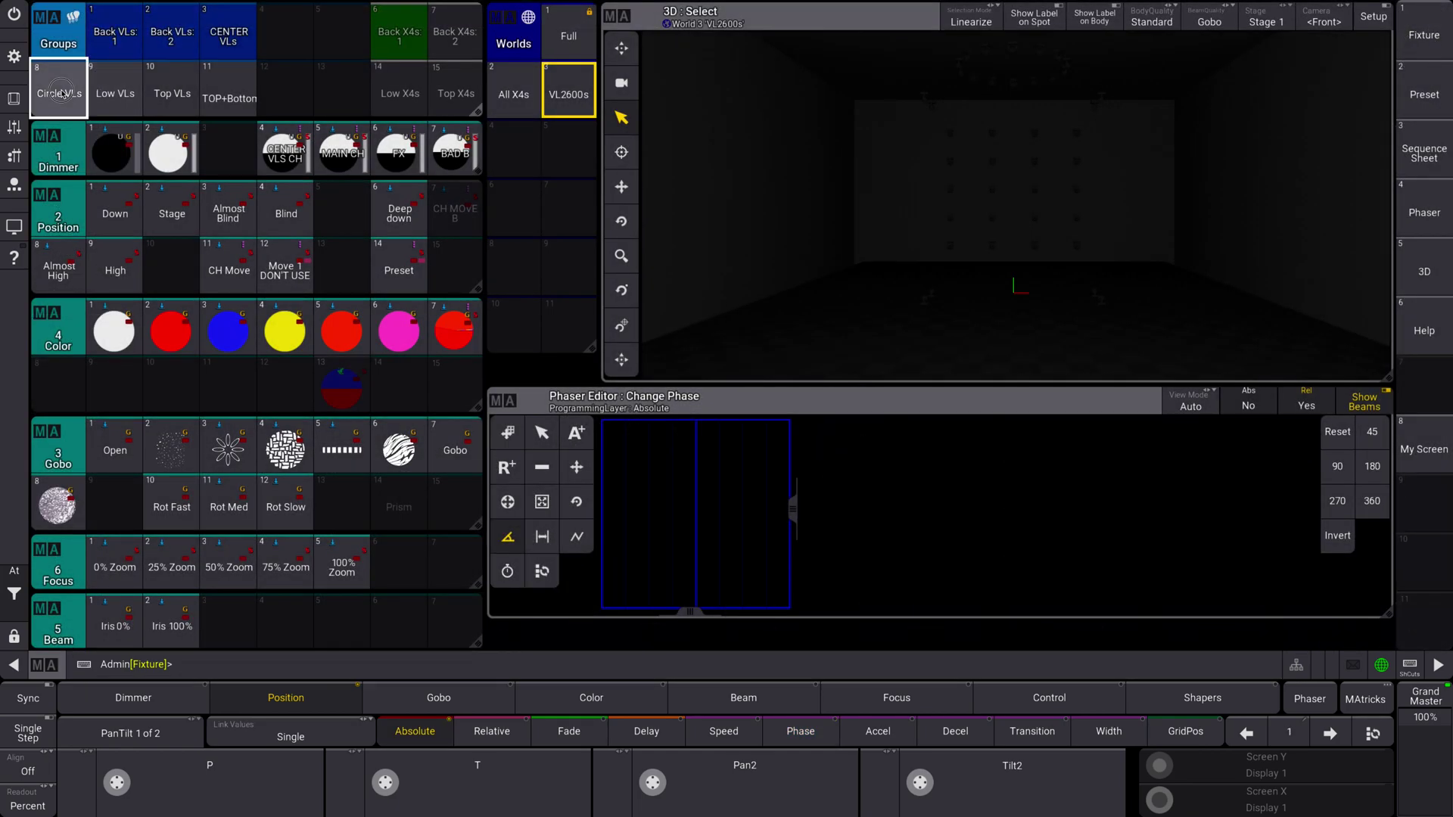
click(172, 152)
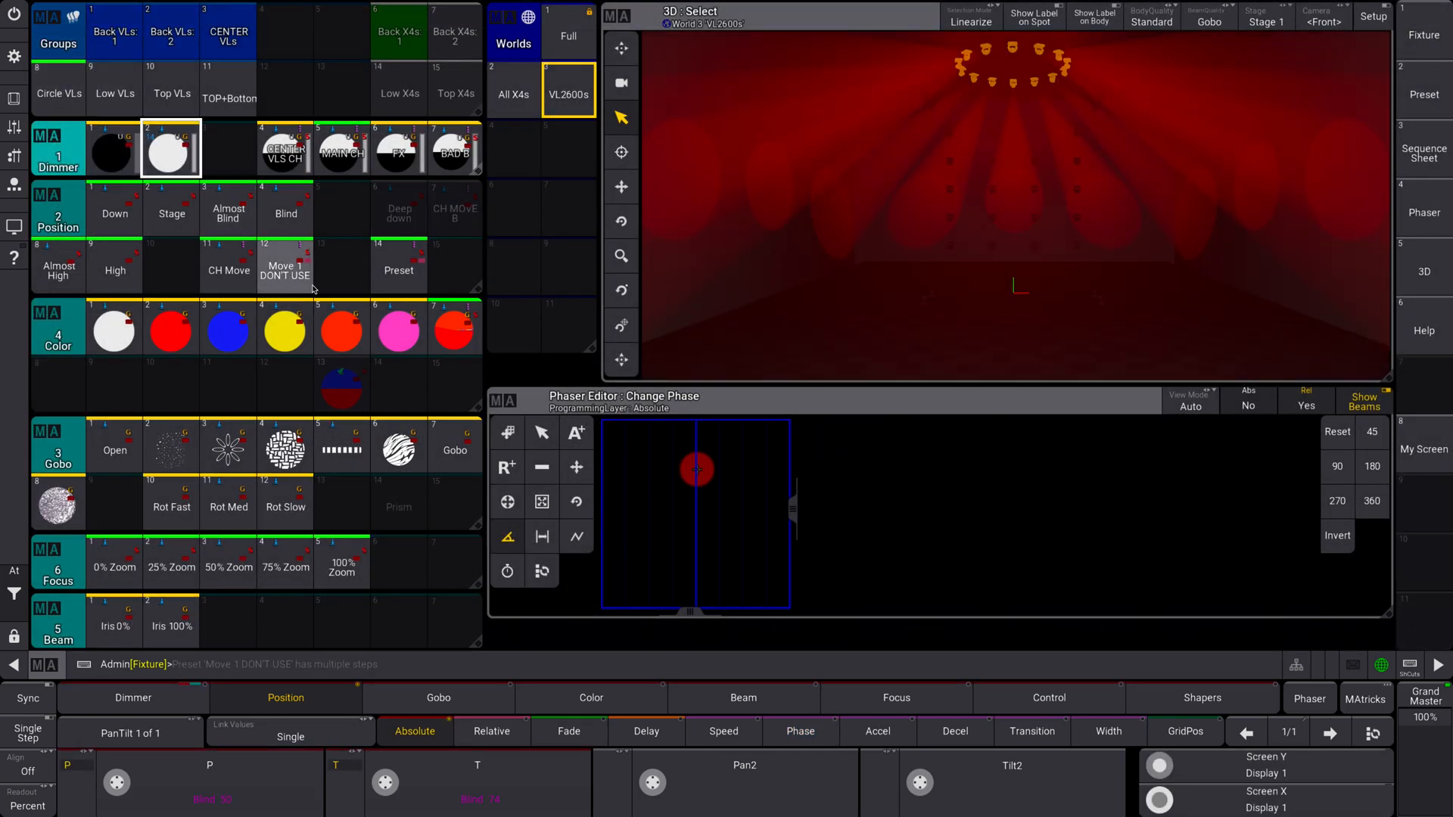
click(285, 270)
click(298, 270)
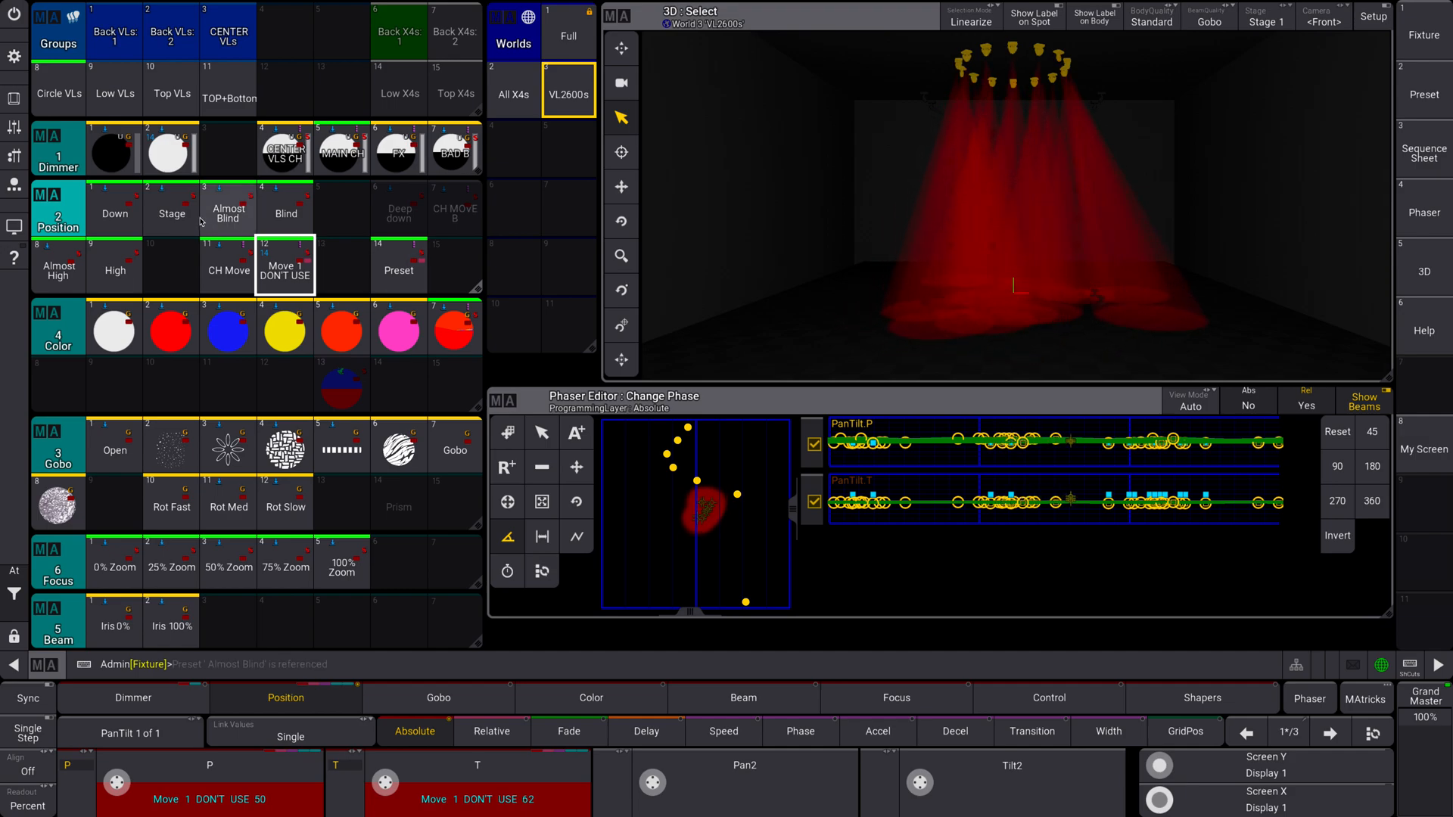
- Try the phaser over Stage, Almost High, High, Blind, Almost Blind, Stage and Down
click(172, 214)
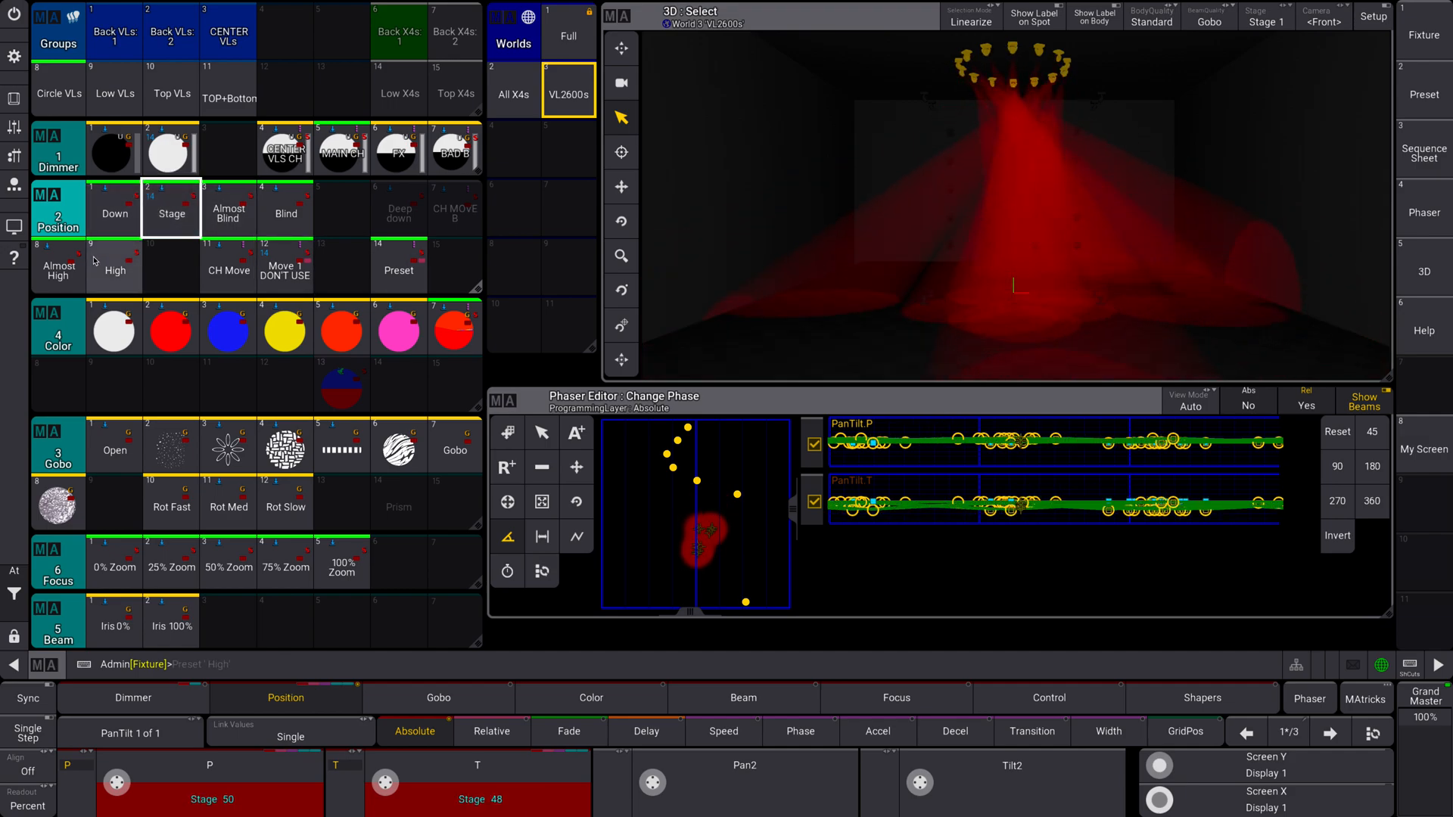
click(59, 270)
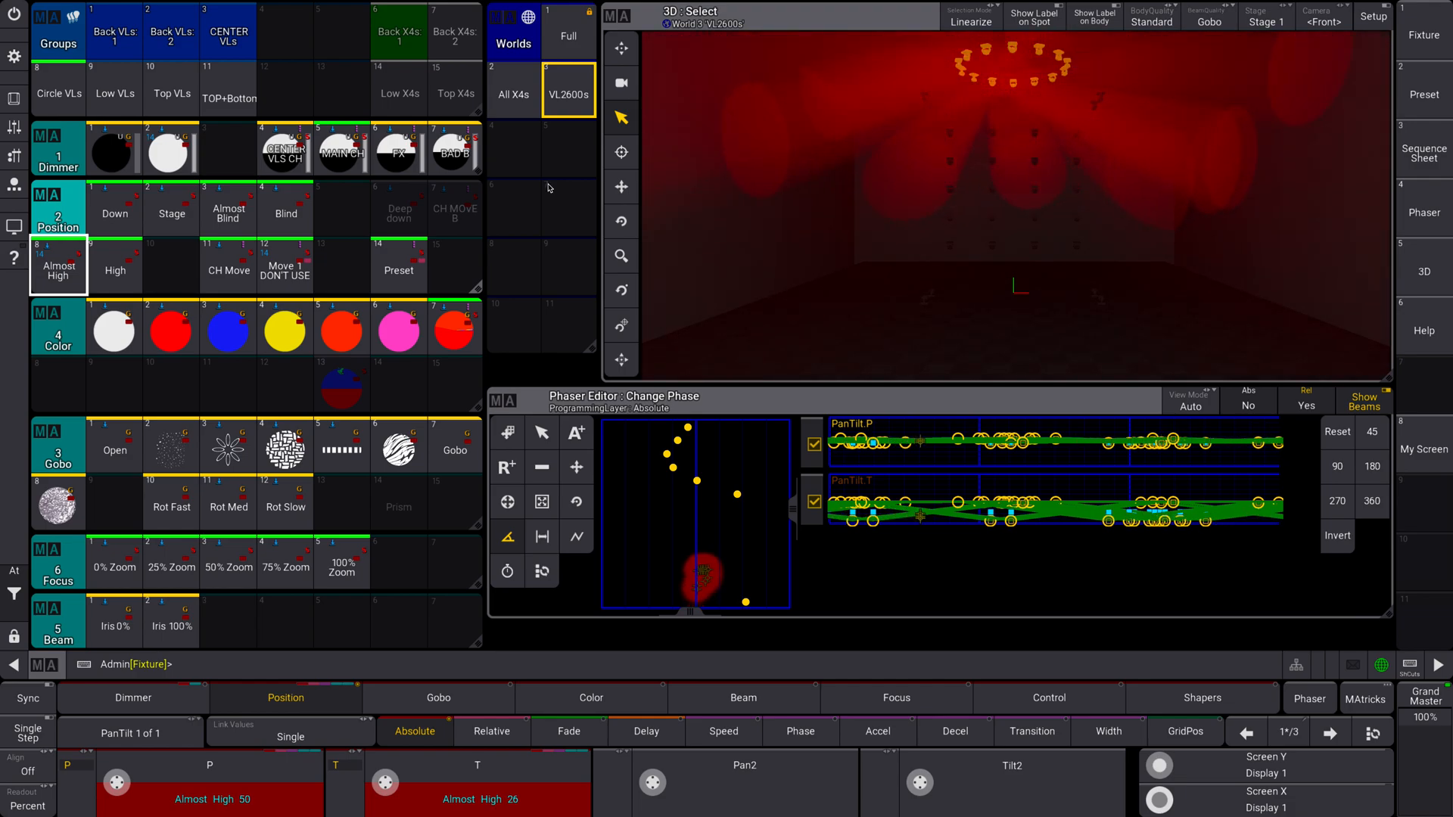
click(58, 273)
click(114, 270)
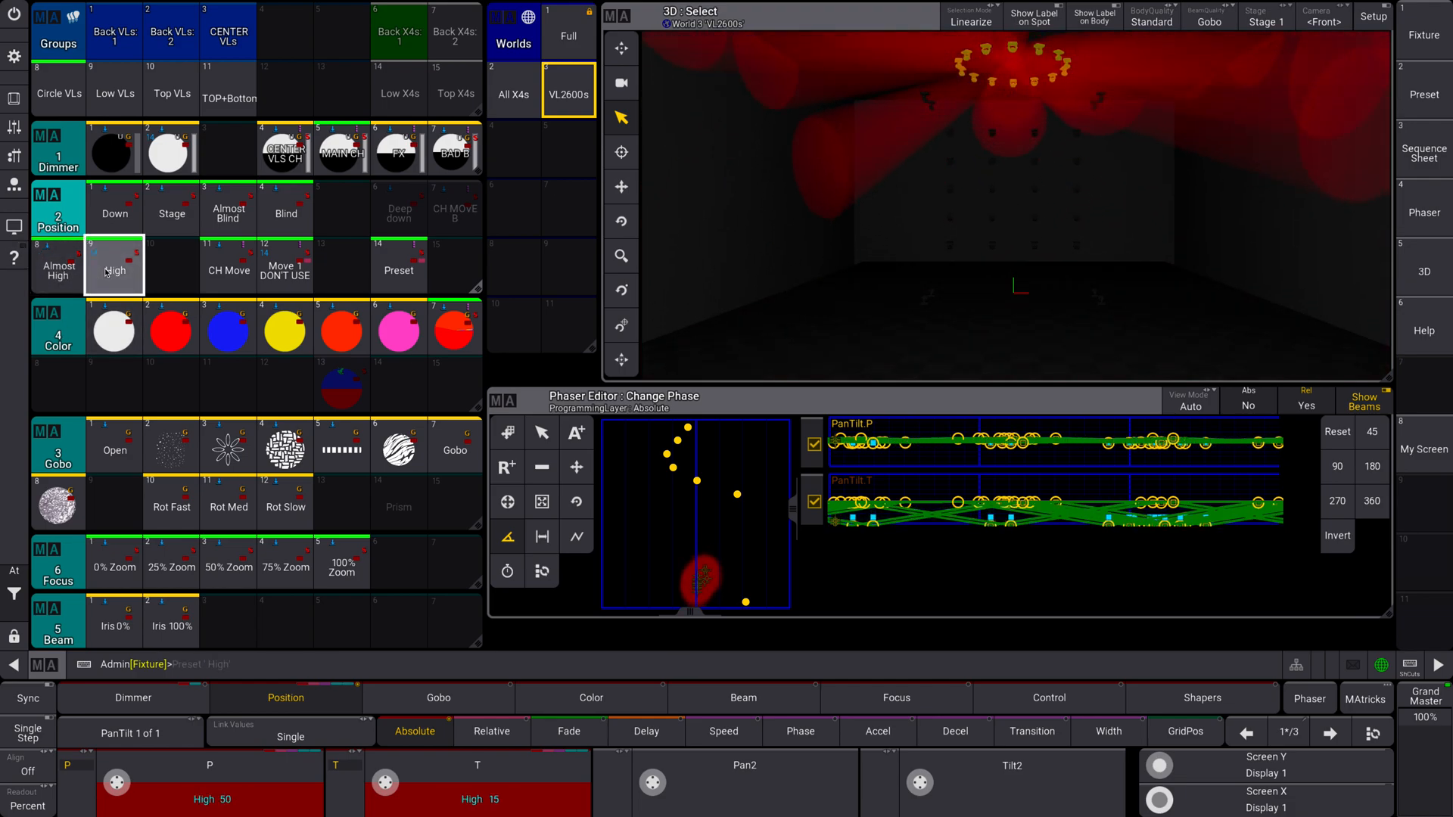
click(286, 213)
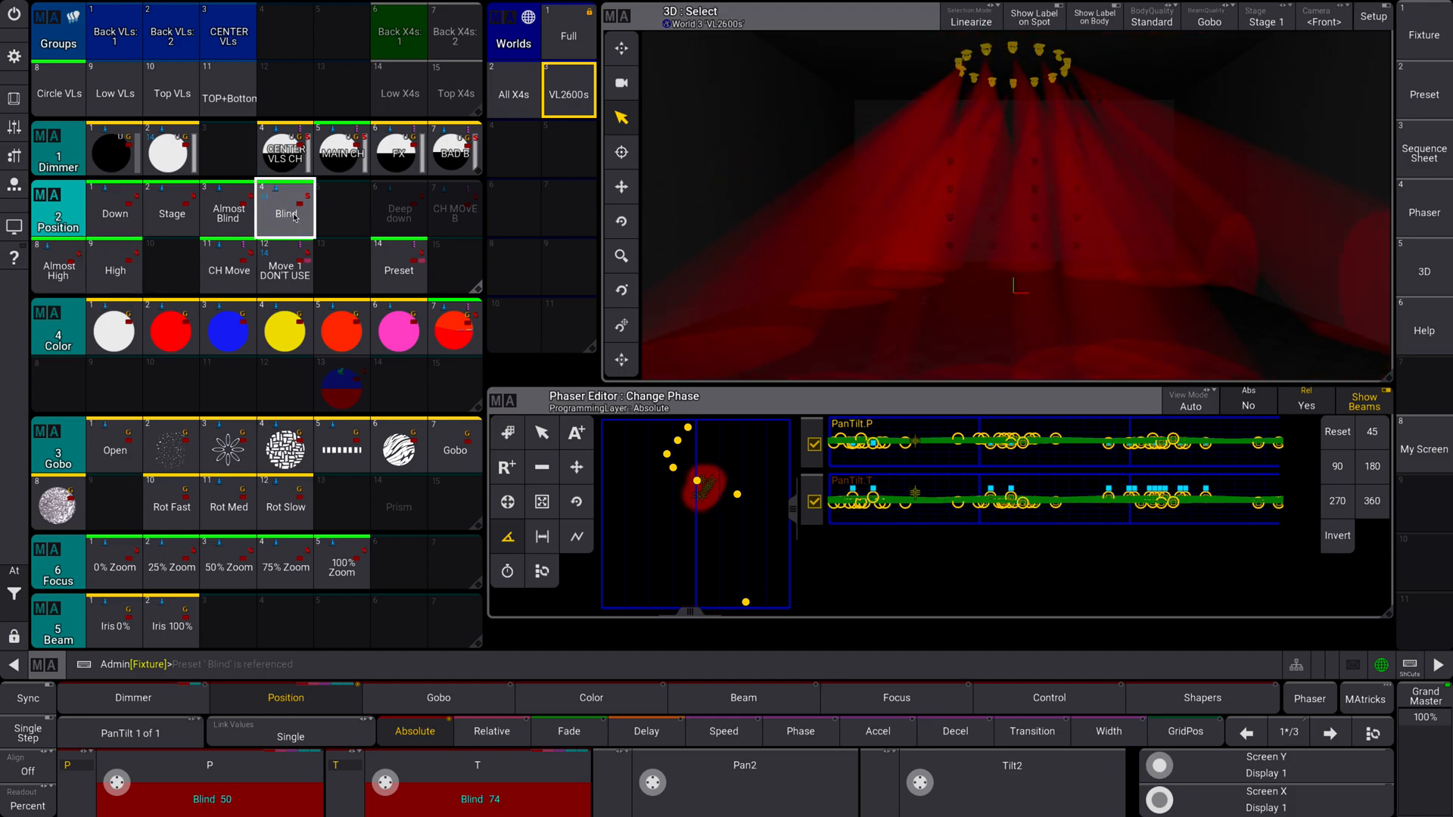
click(228, 213)
click(172, 213)
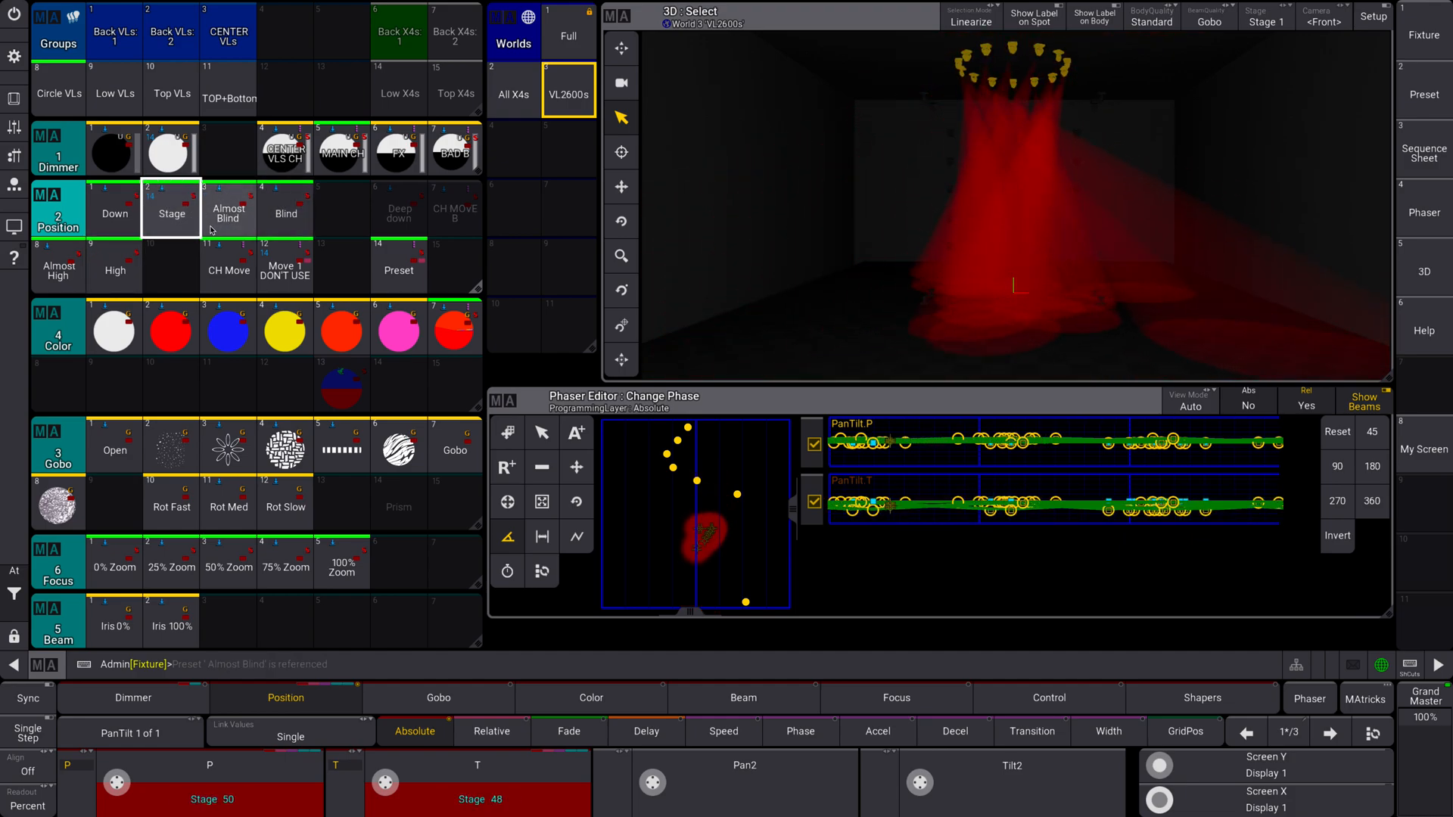
click(228, 270)
click(115, 214)
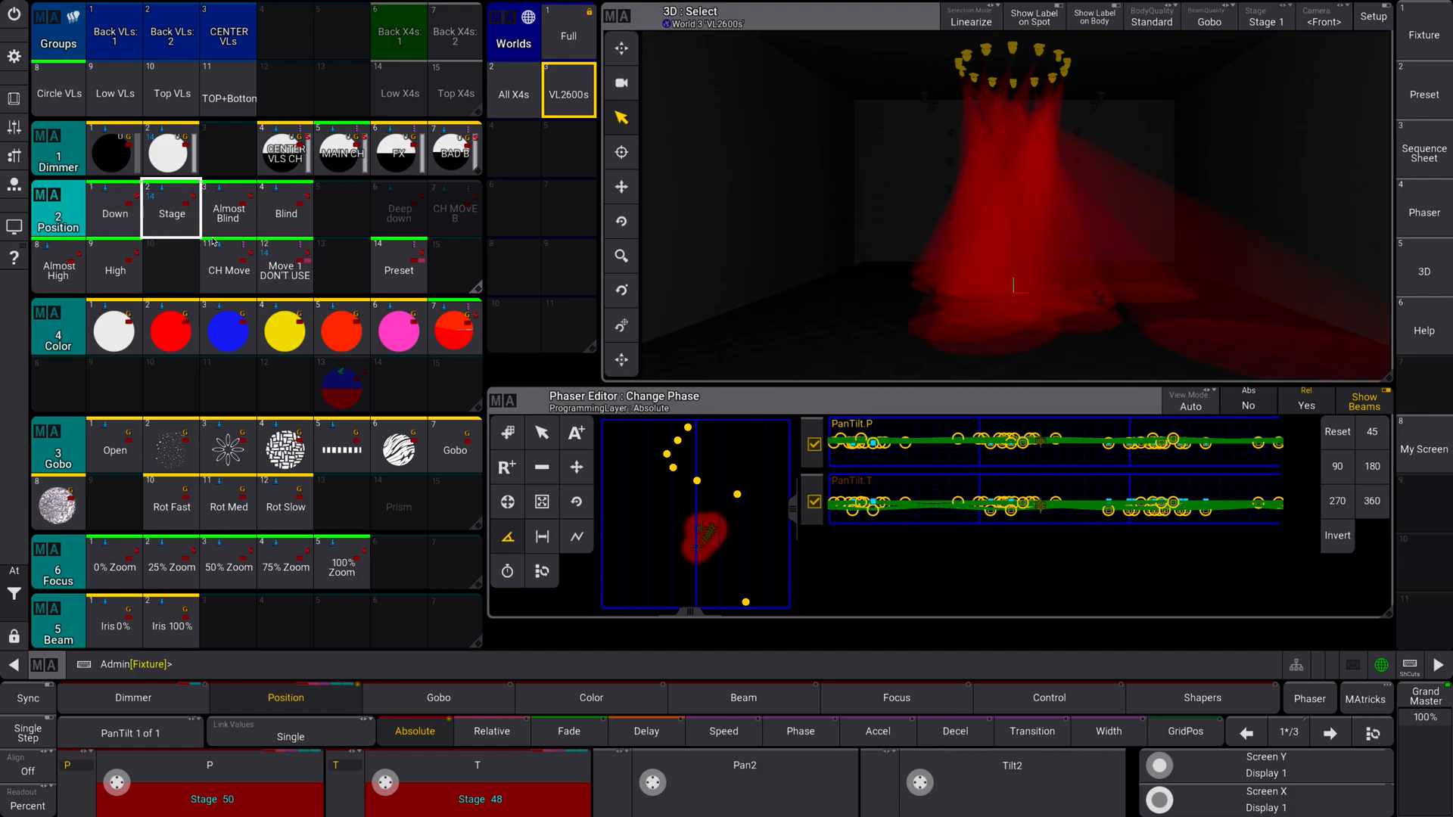
- Clear the programmer from the command section so the fixtures go dark
click(14, 97)
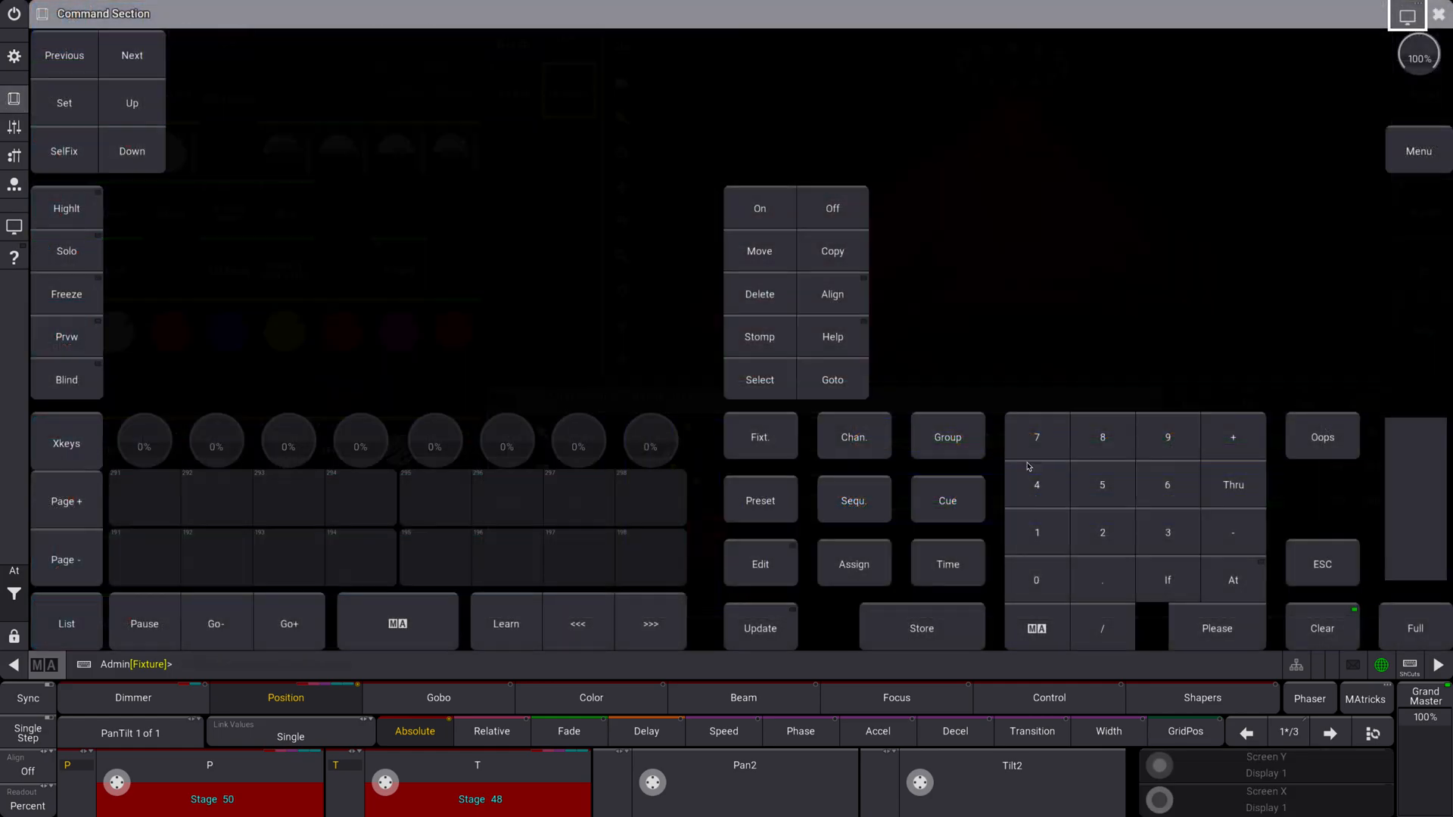
click(1321, 627)
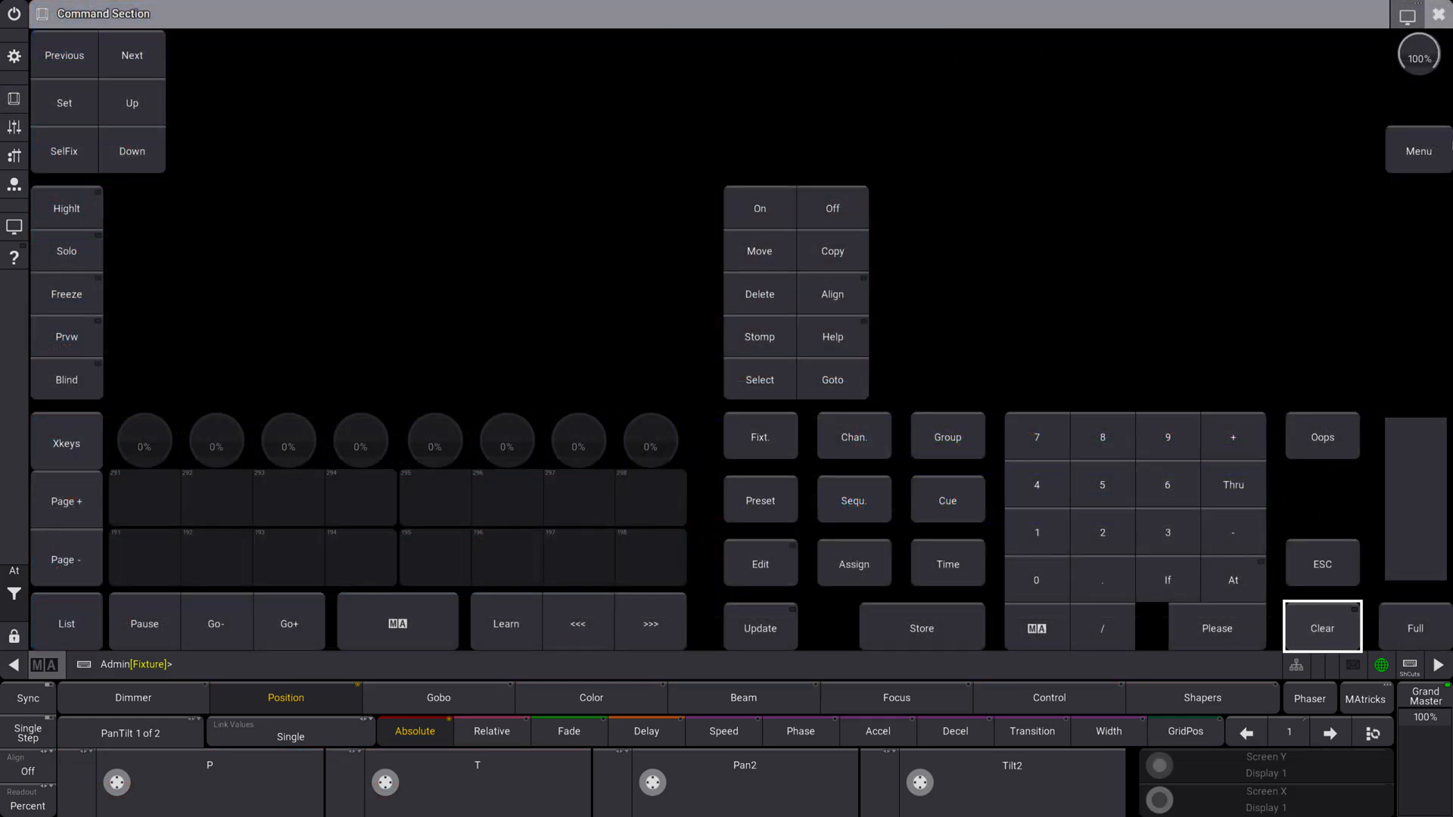
click(1439, 14)
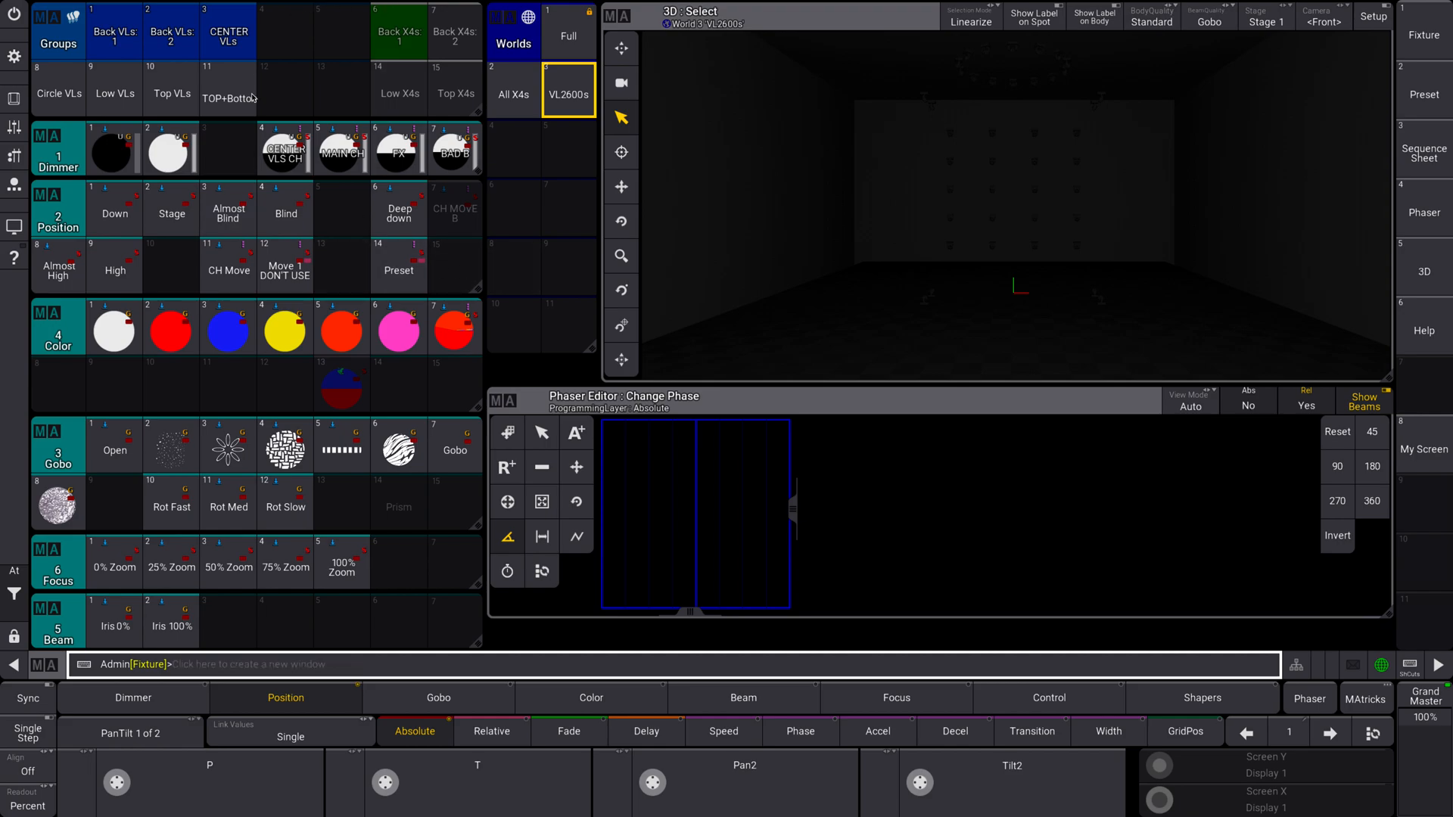
- On the Relative layer, give the Circle VLs a tilt offset via the T encoder
click(493, 731)
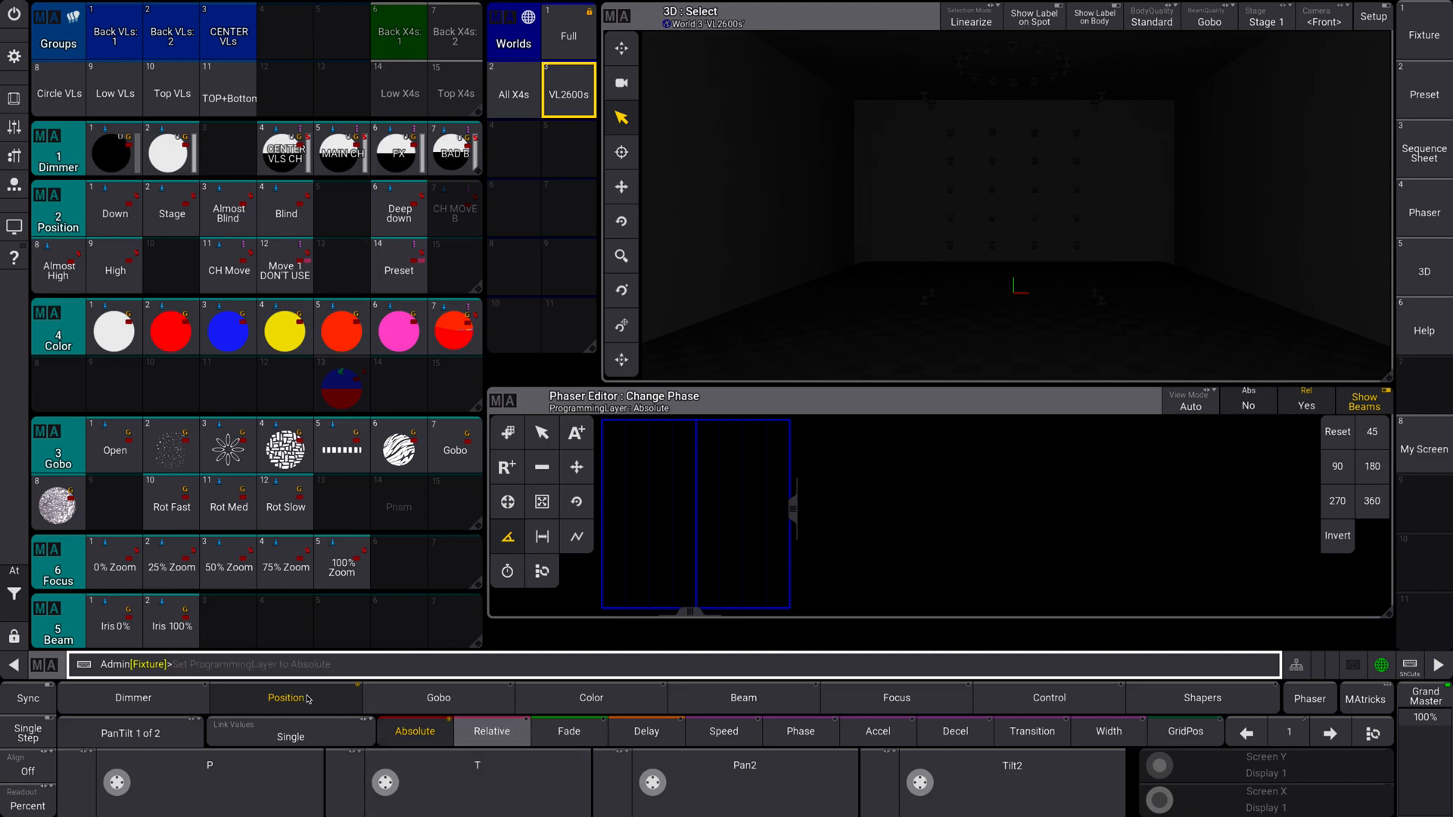
click(59, 93)
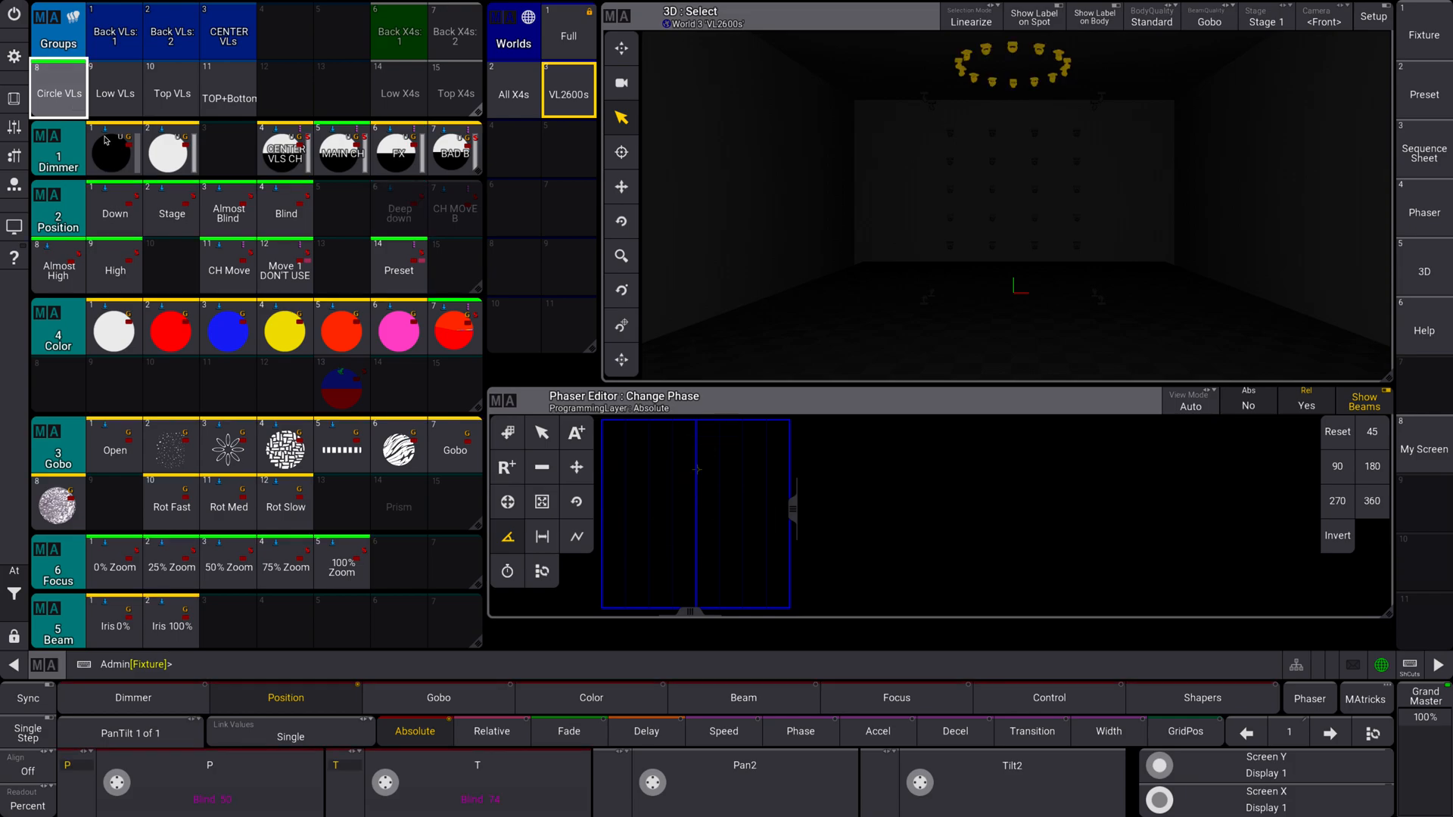
click(493, 731)
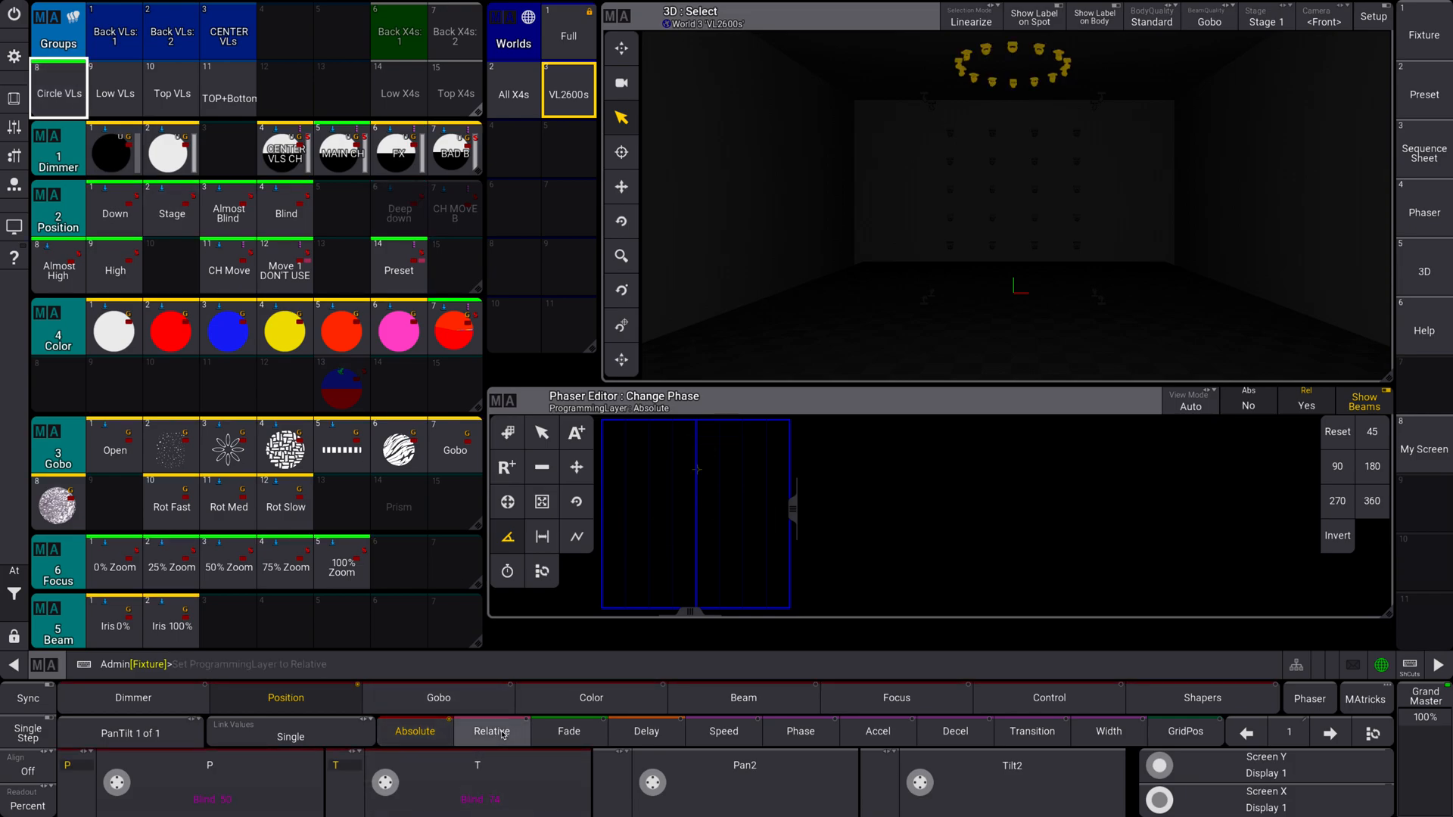
click(529, 778)
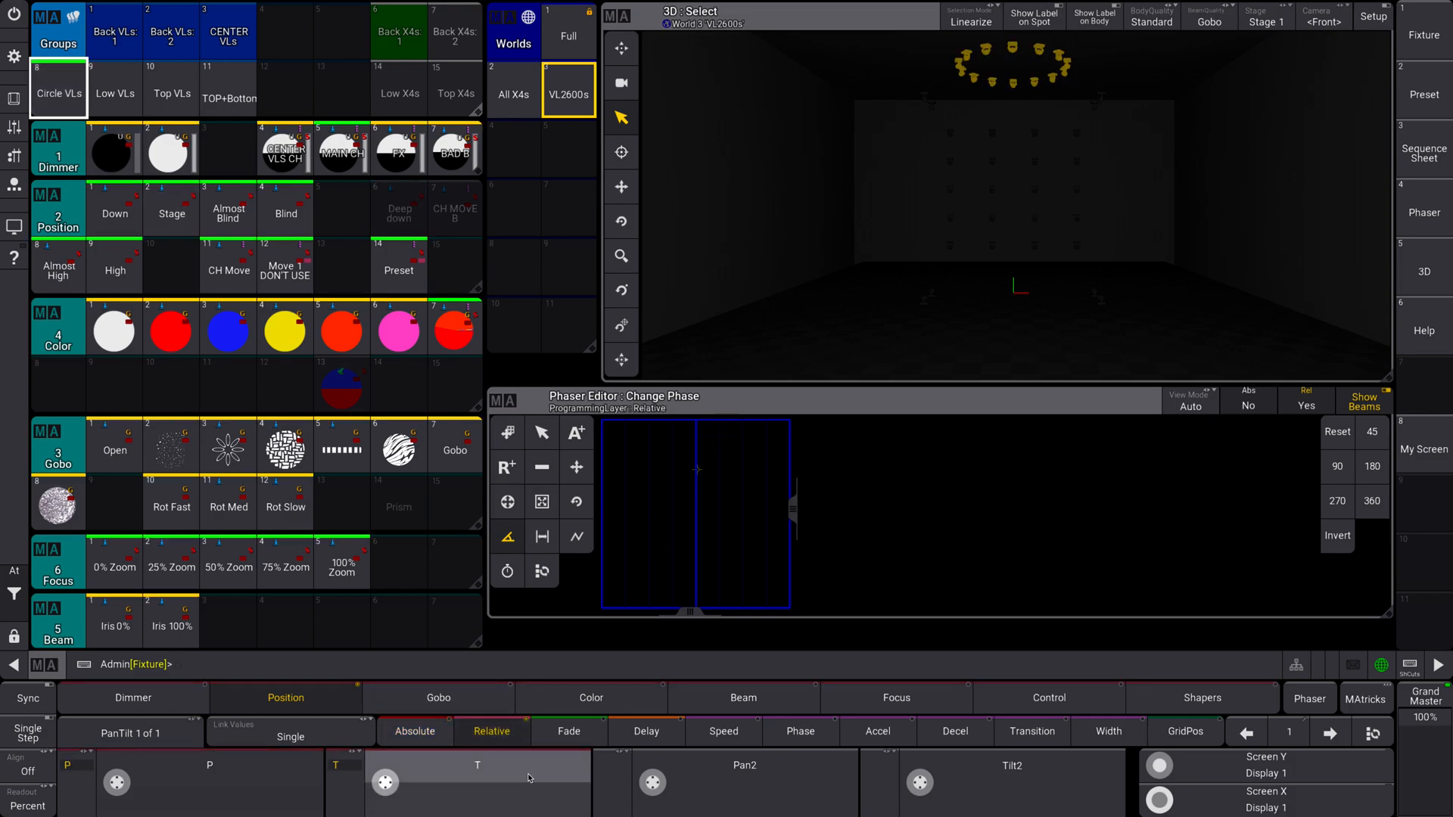
drag(386, 783, 386, 783)
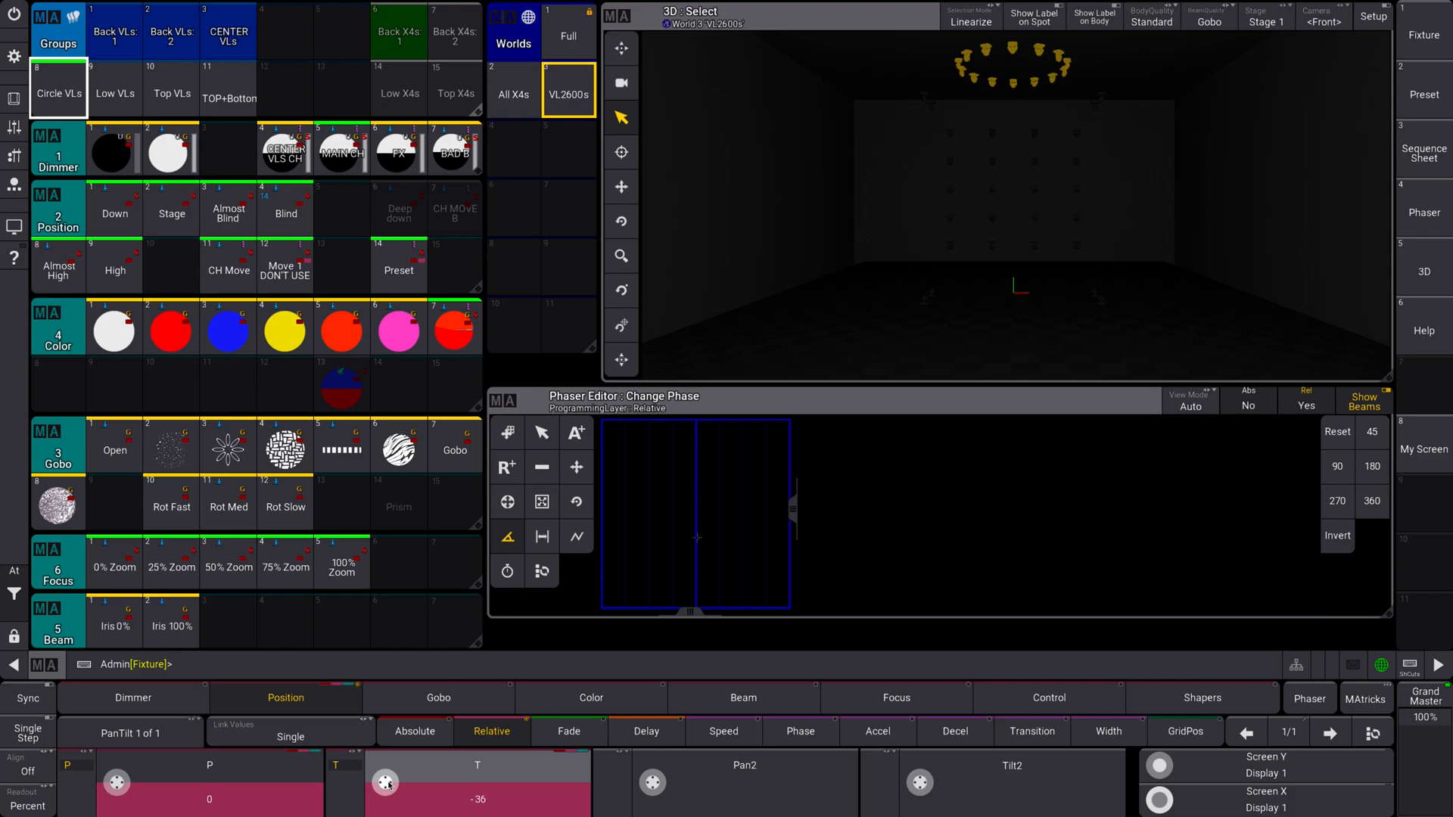
drag(387, 783, 396, 791)
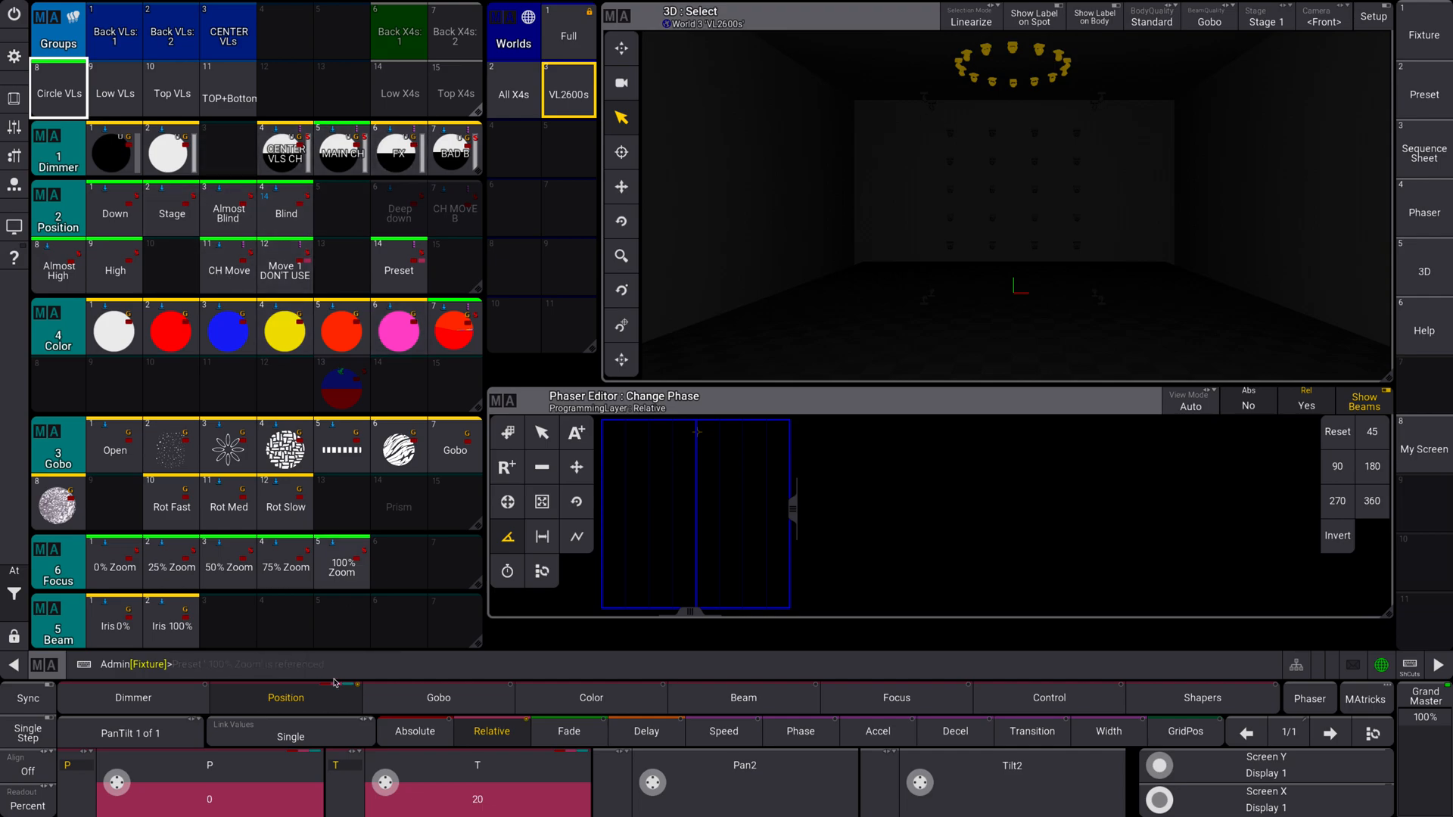
- Apply the Move 1 DON'T USE phaser to Circle VLs at full in yellow
click(133, 697)
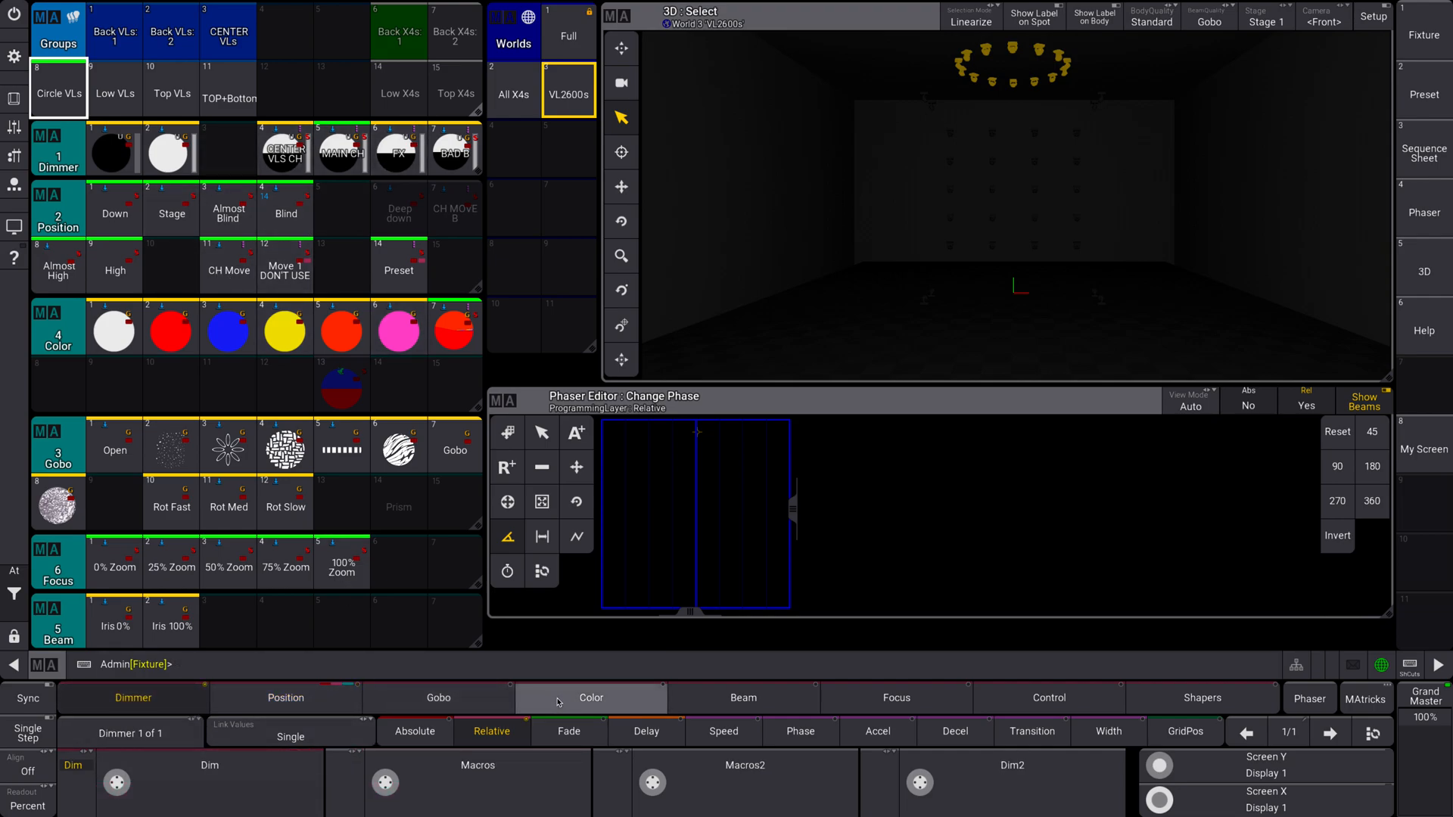
click(285, 697)
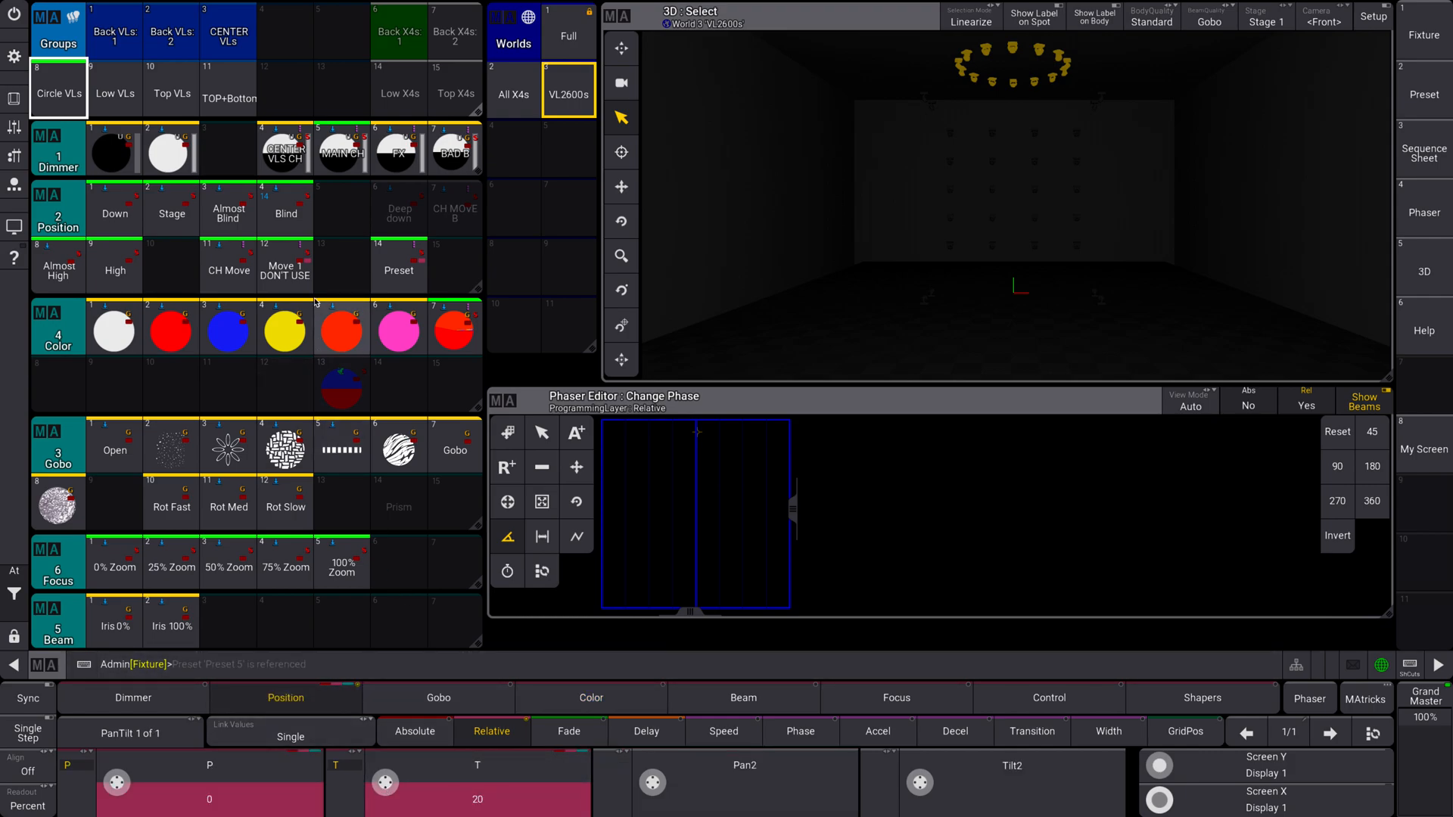
click(284, 269)
click(173, 145)
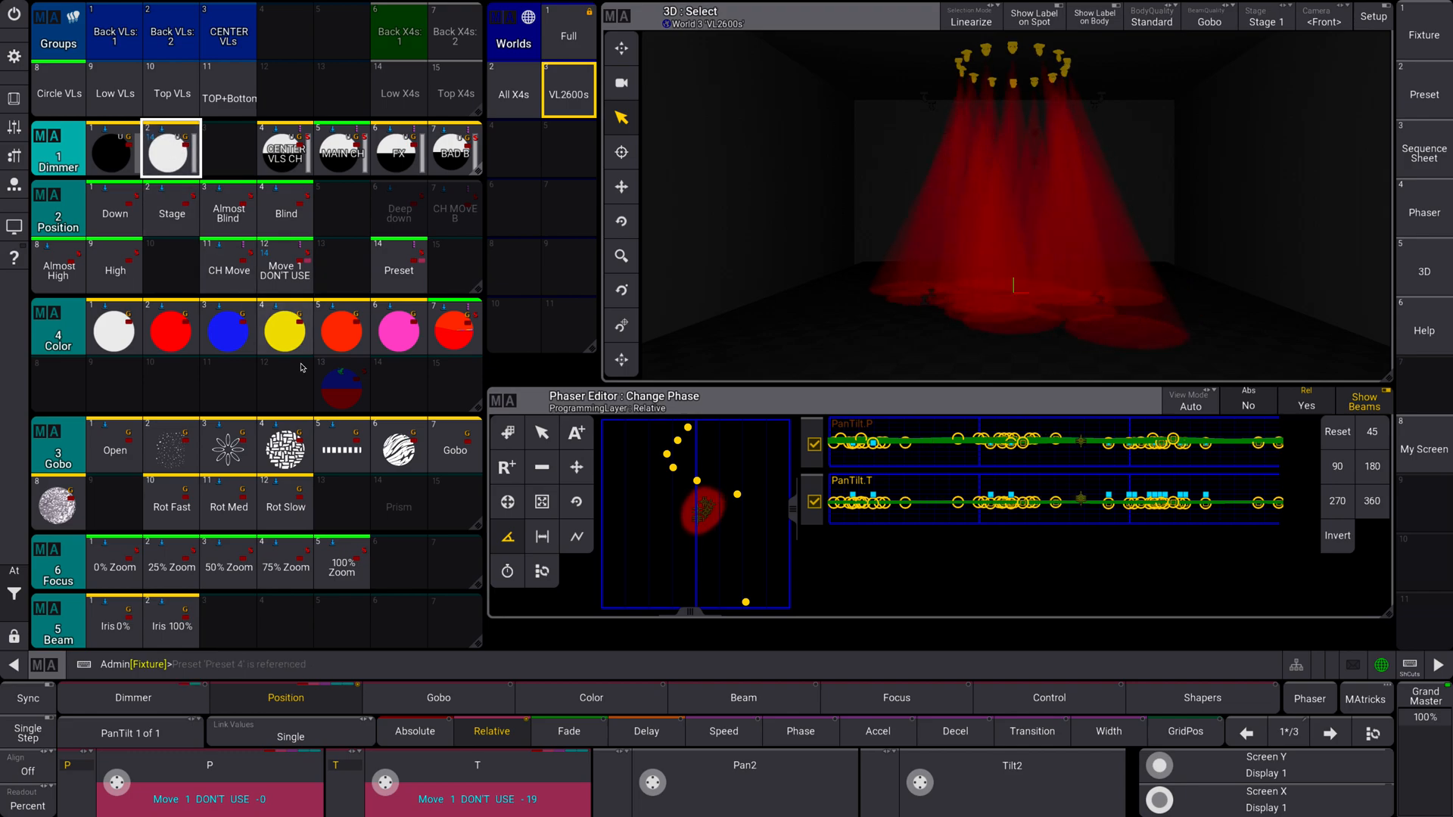
click(294, 333)
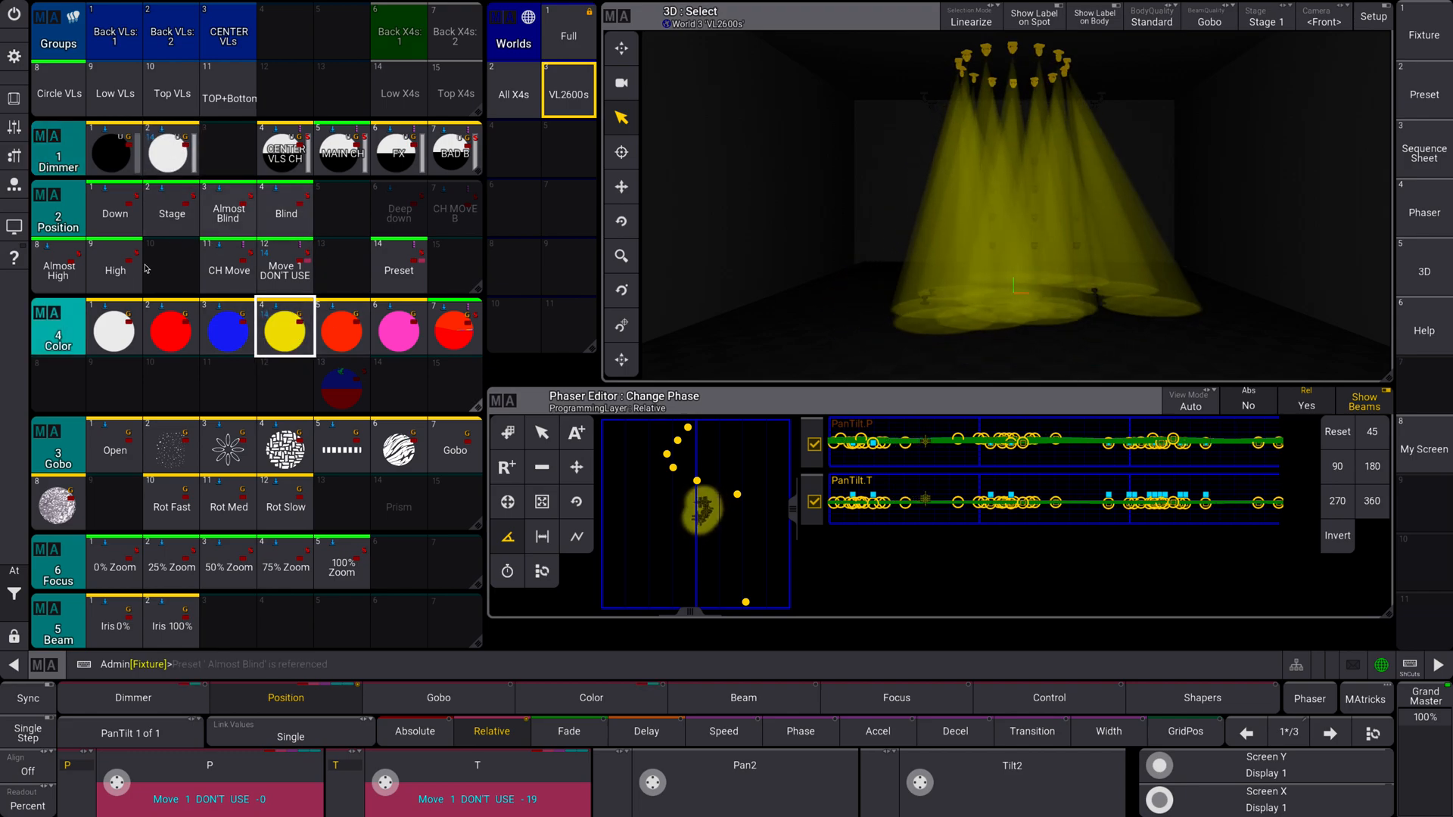
- Layer the running phaser over the Almost High and Blind absolute positions
click(57, 270)
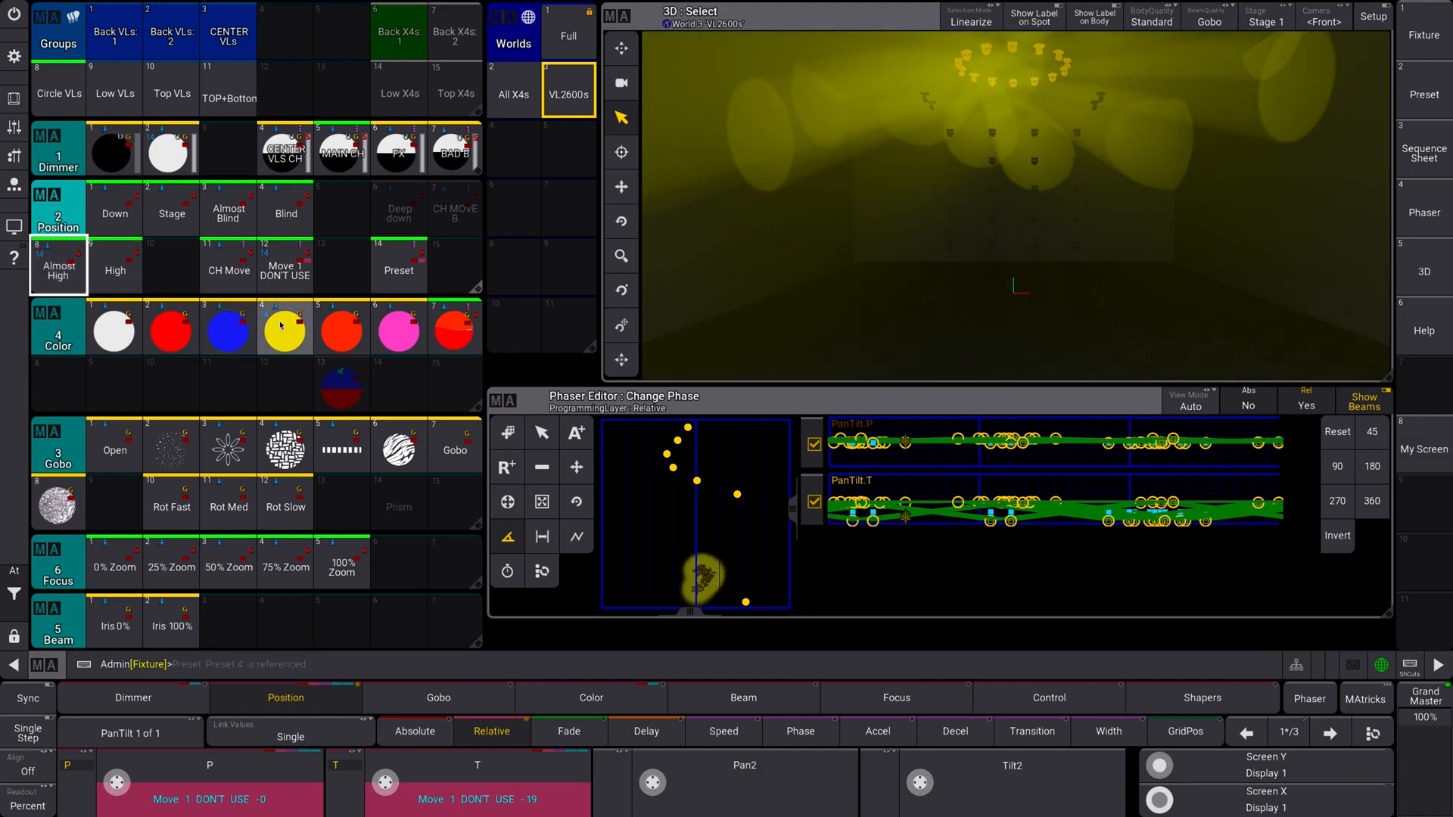
click(398, 329)
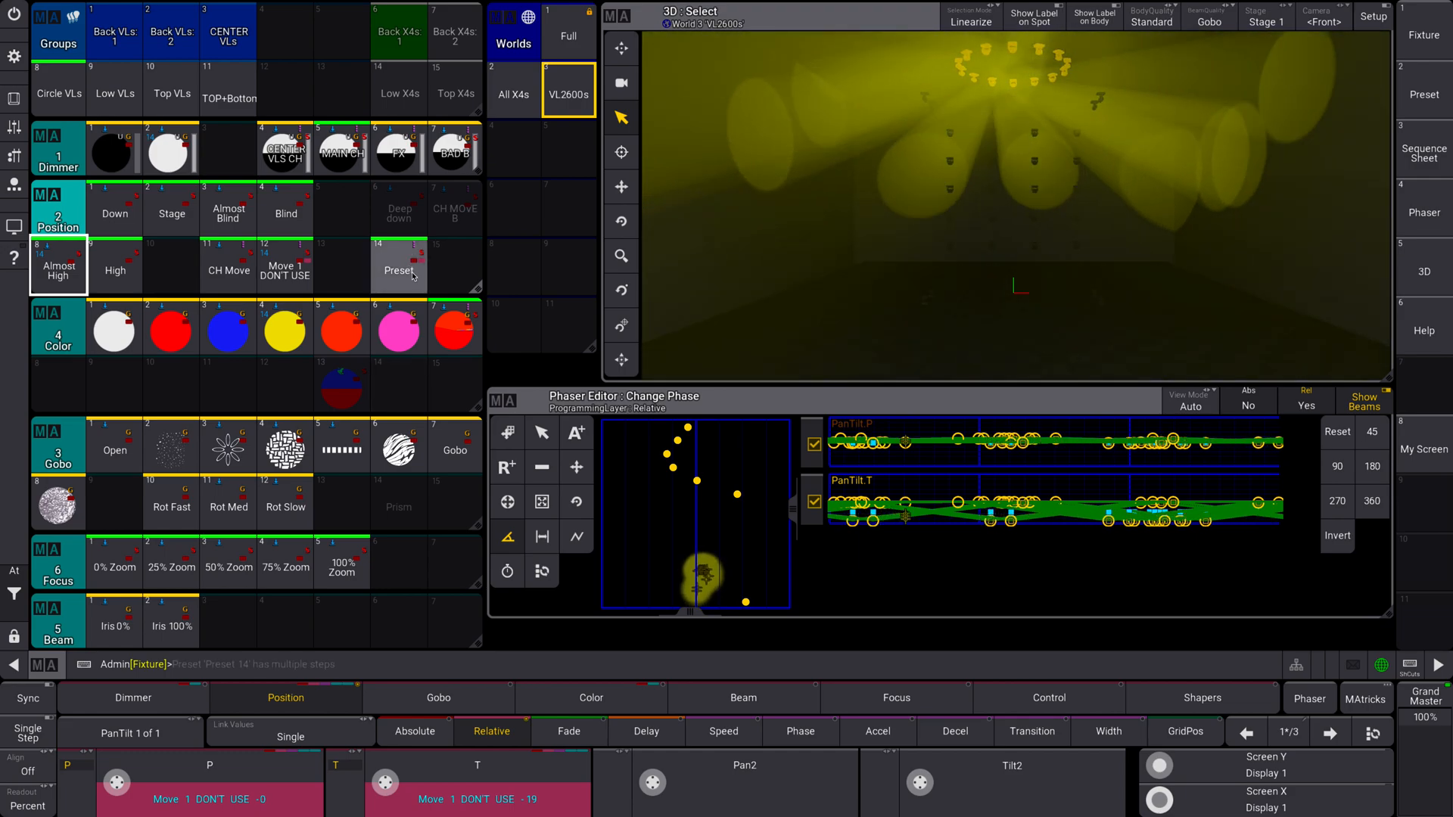
click(284, 212)
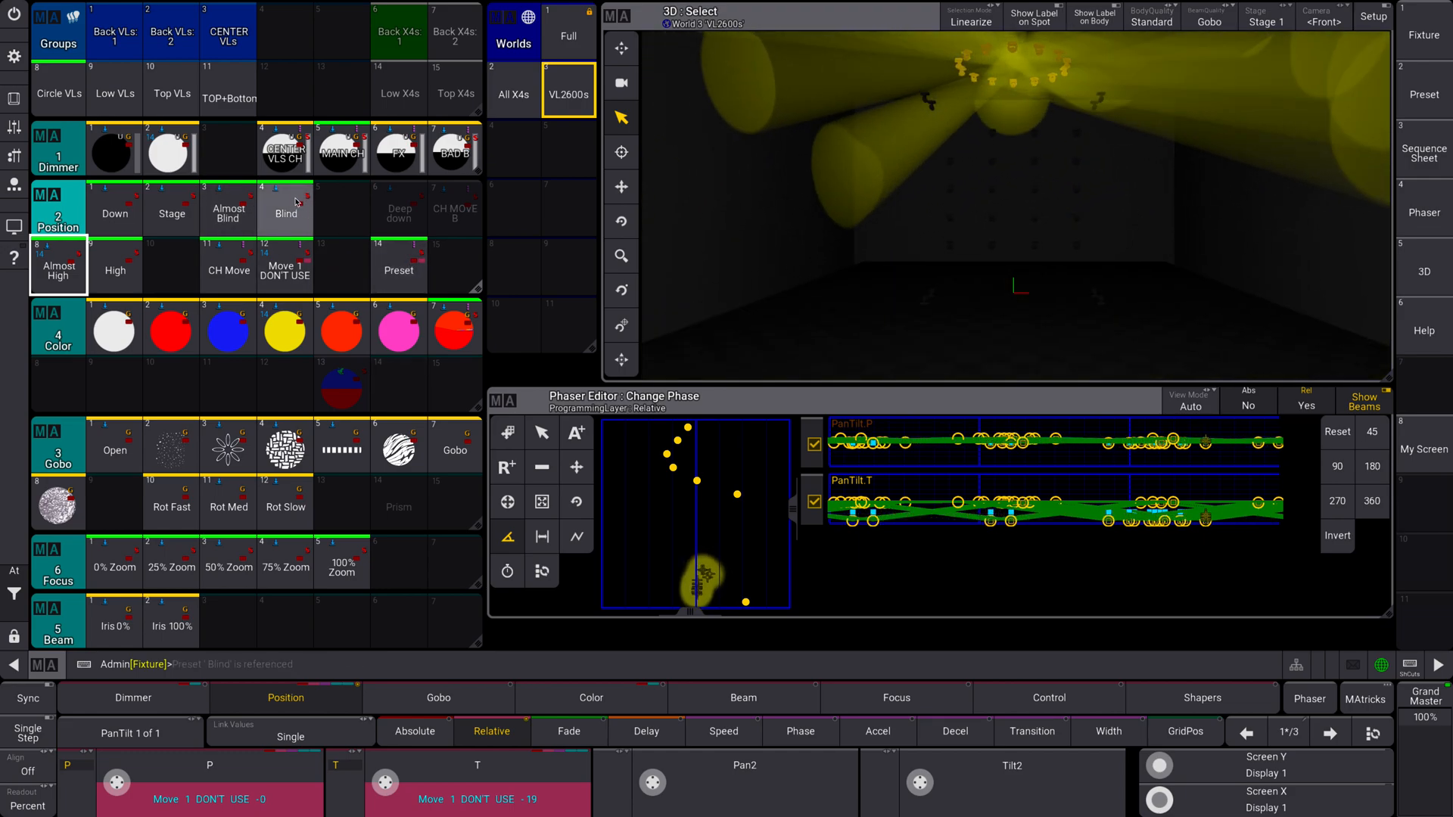